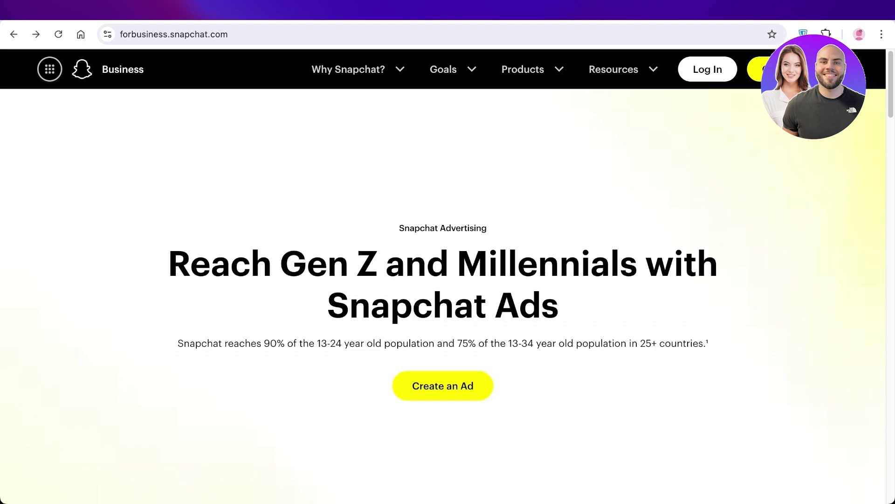
# Step: Scroll through the Snapchat Ads landing page, briefly highlighting the audience-reach sentence
pyautogui.scroll(-4, 443, 280)
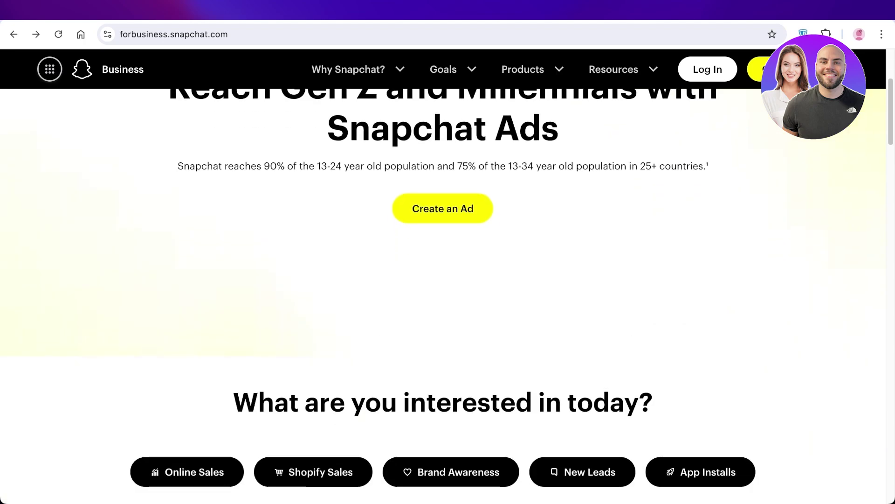
pyautogui.scroll(3, 443, 280)
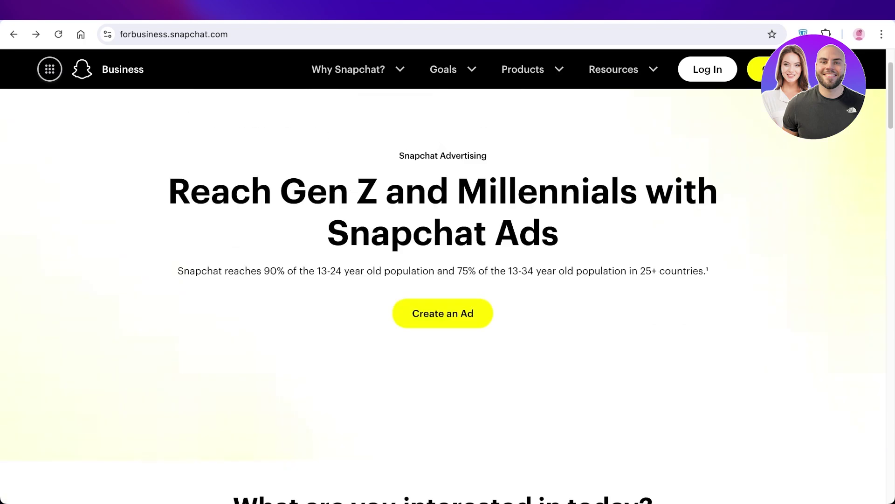
pyautogui.moveTo(183, 271); pyautogui.dragTo(708, 271)
pyautogui.click(708, 270)
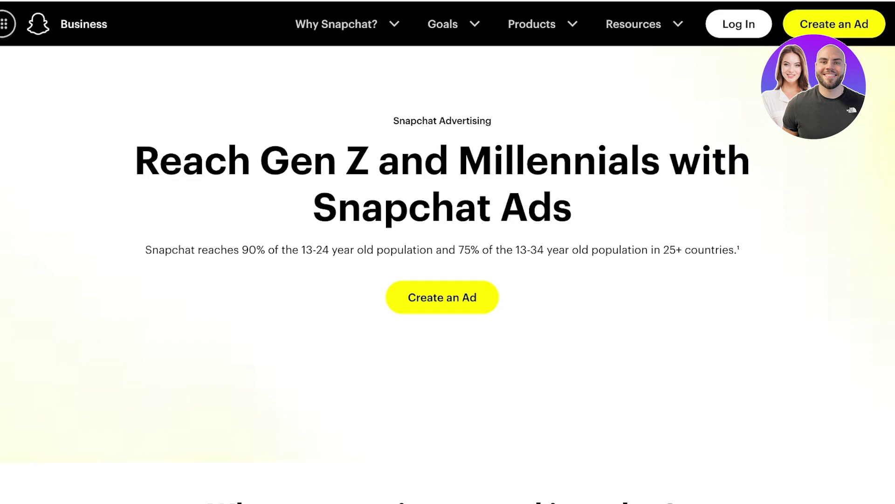
pyautogui.scroll(2, 448, 280)
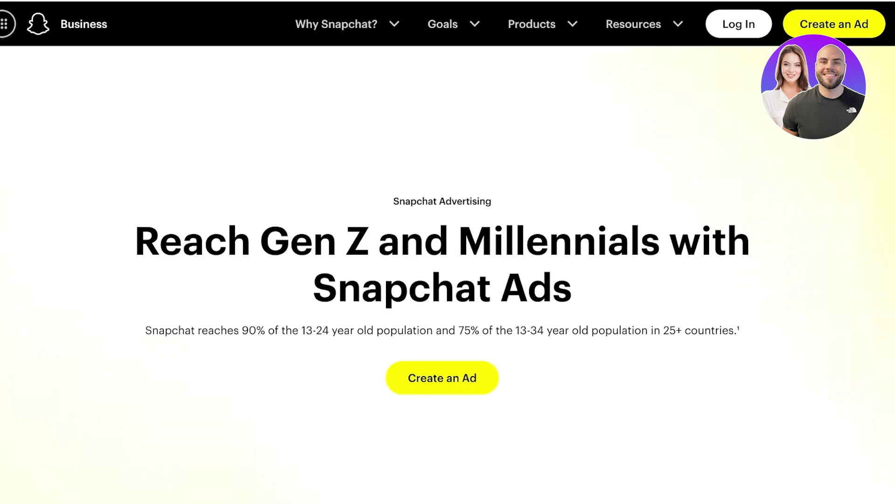
pyautogui.scroll(-1, 448, 279)
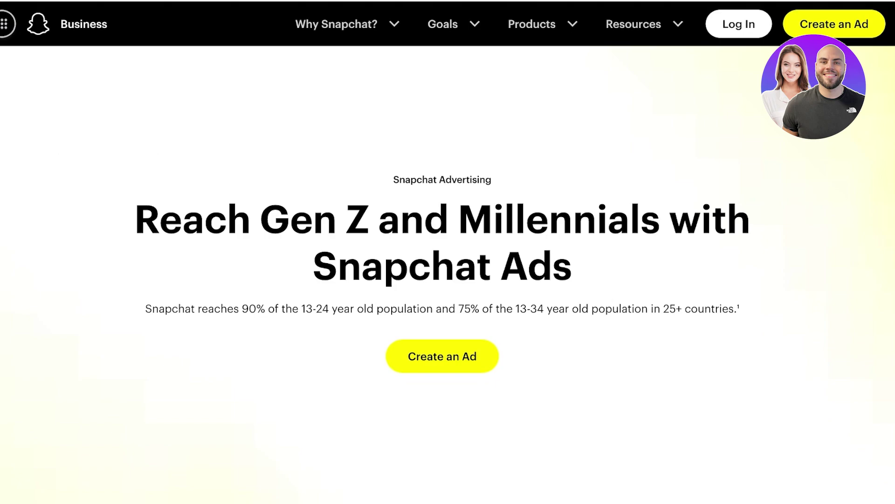
pyautogui.scroll(-10, 448, 280)
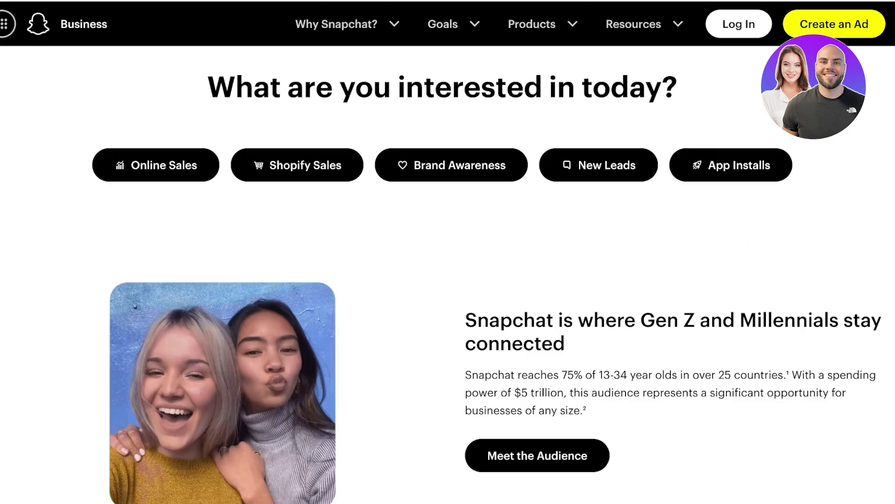
pyautogui.scroll(-12, 447, 275)
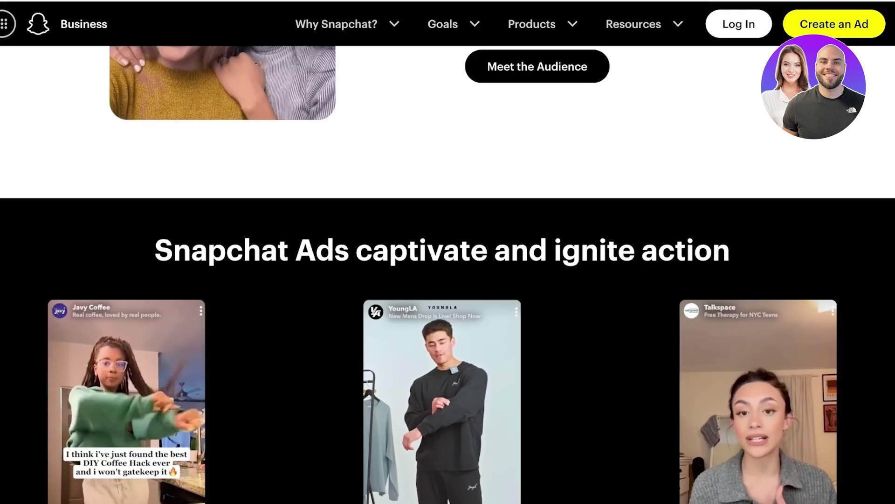
pyautogui.scroll(-8, 447, 280)
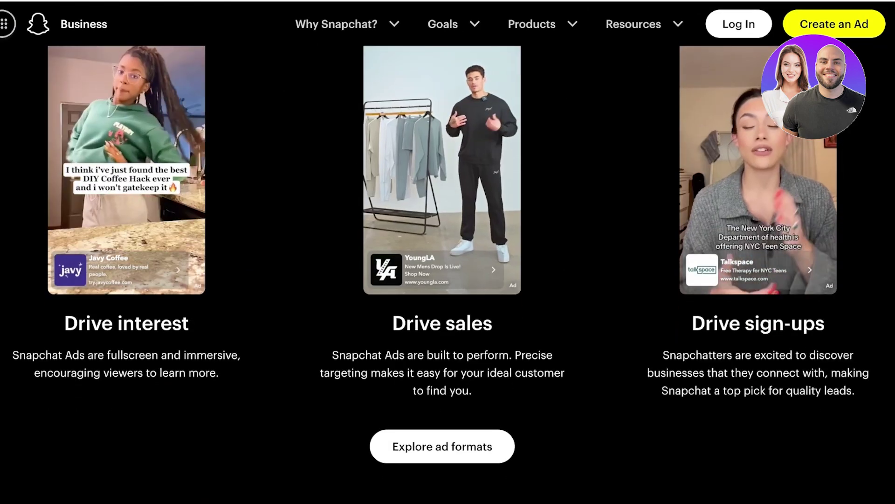
pyautogui.scroll(-7, 447, 274)
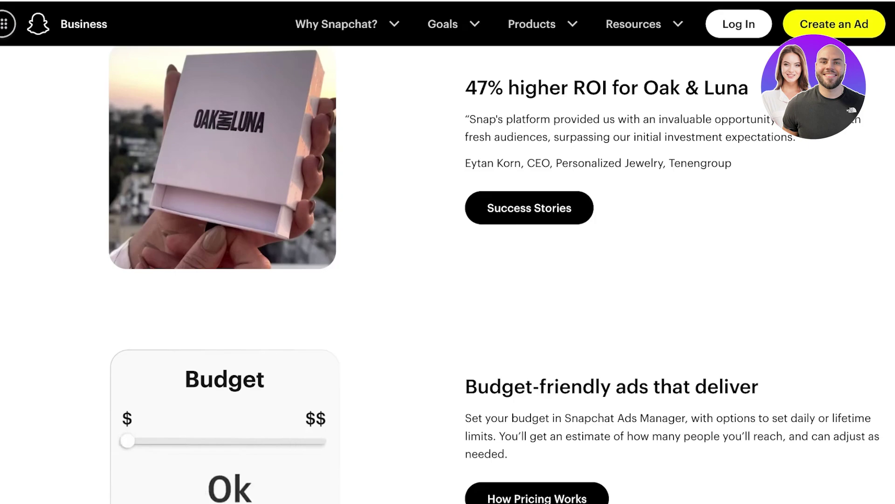
pyautogui.scroll(15, 448, 274)
pyautogui.scroll(10, 448, 275)
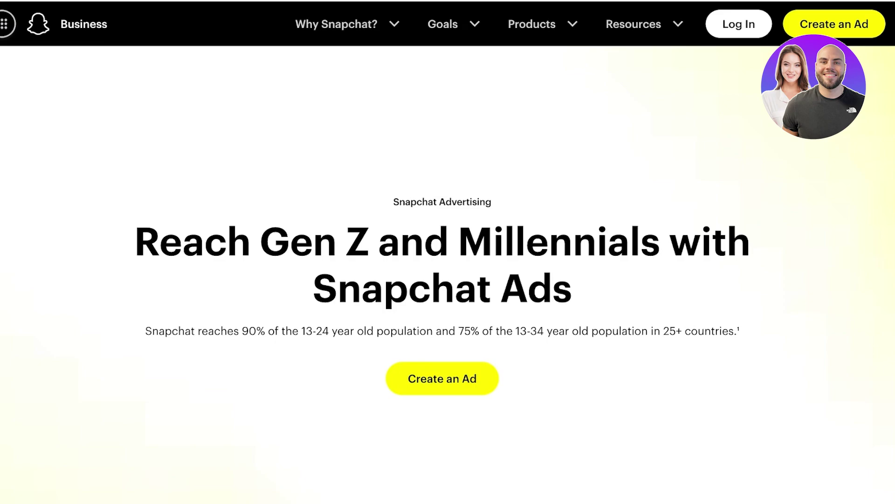
pyautogui.scroll(-3, 448, 274)
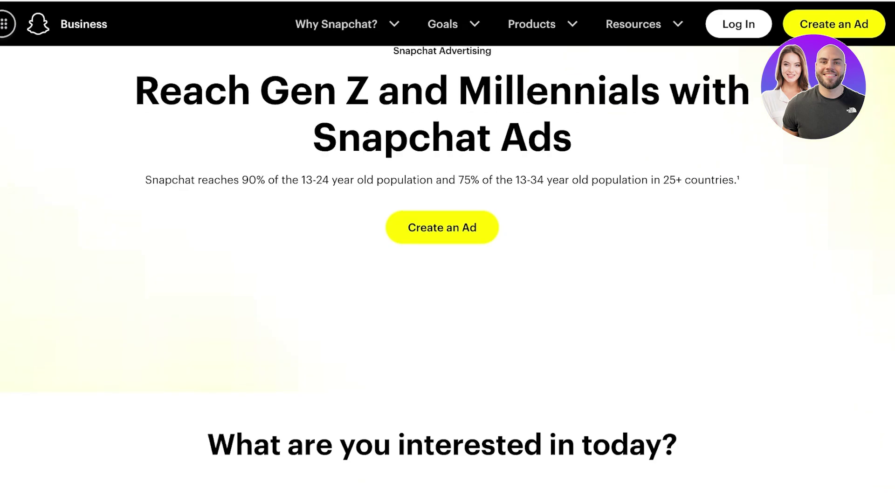
pyautogui.scroll(1, 448, 261)
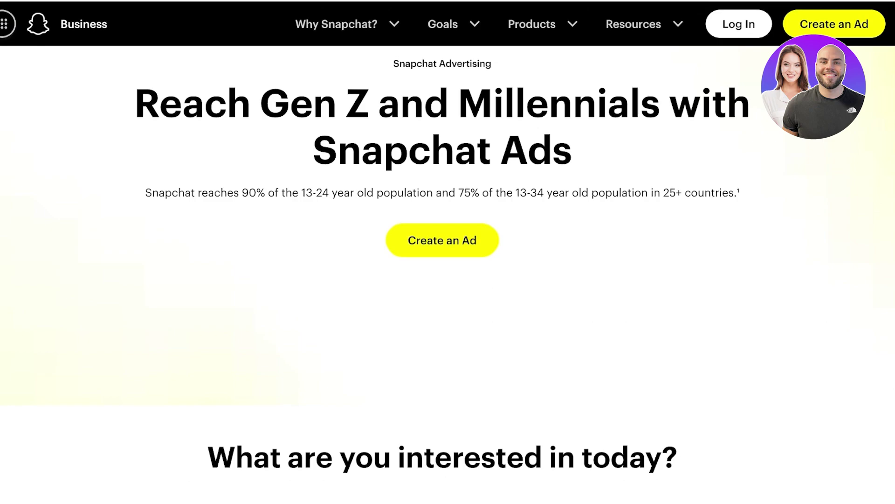
pyautogui.scroll(3, 448, 274)
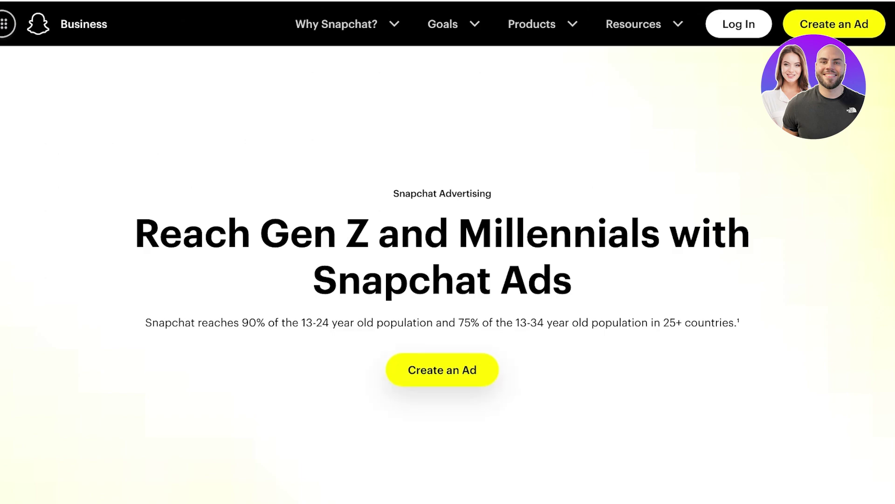
# Step: Start a new ad account with business name Lilys, the business e-mail and a password
pyautogui.click(442, 368)
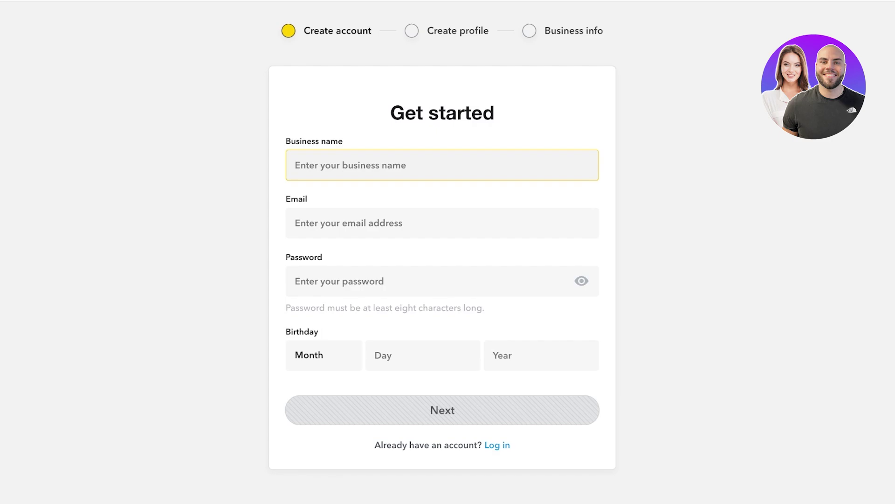
pyautogui.write('Lilys')
pyautogui.click(442, 223)
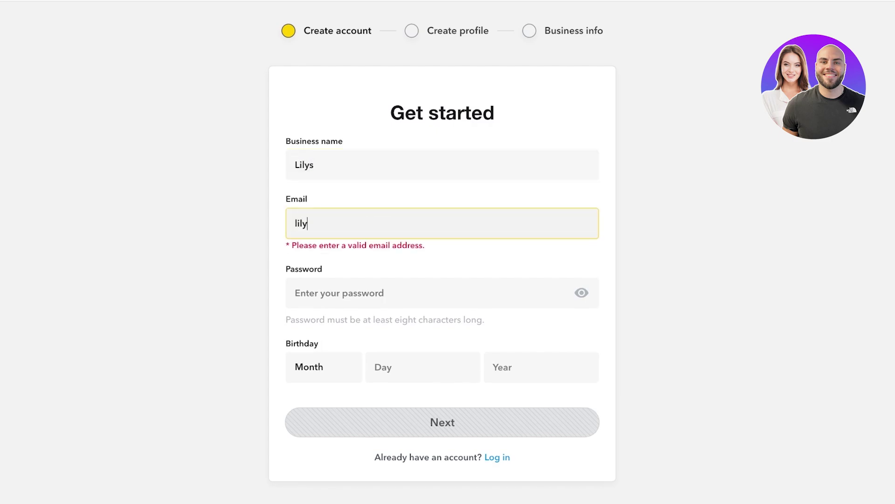
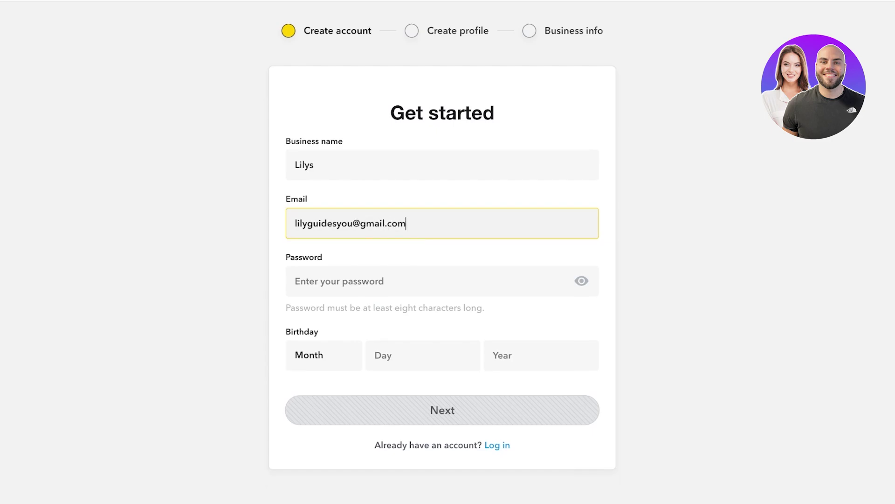
pyautogui.press('Tab')
pyautogui.write('•••••')
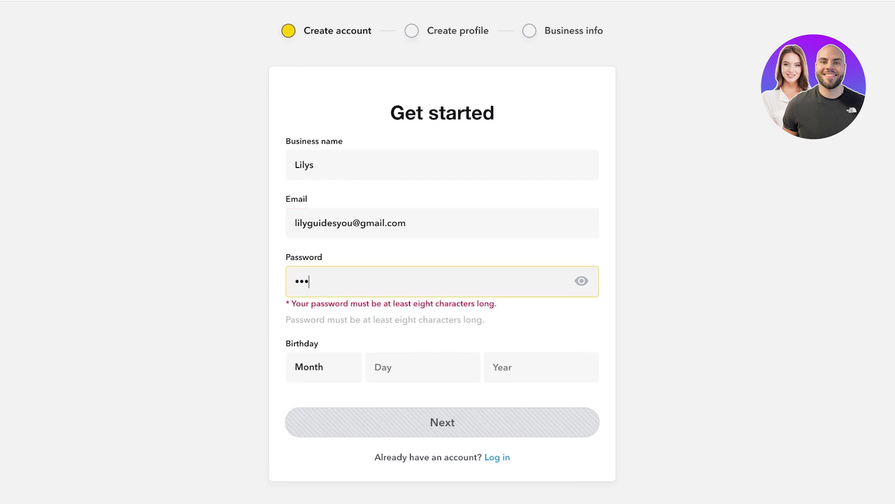
pyautogui.write('••••')
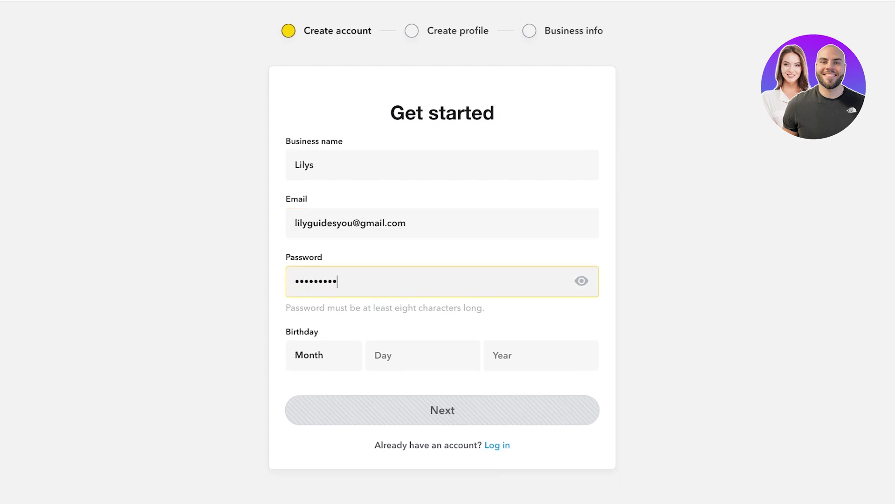
pyautogui.click(410, 354)
pyautogui.click(323, 355)
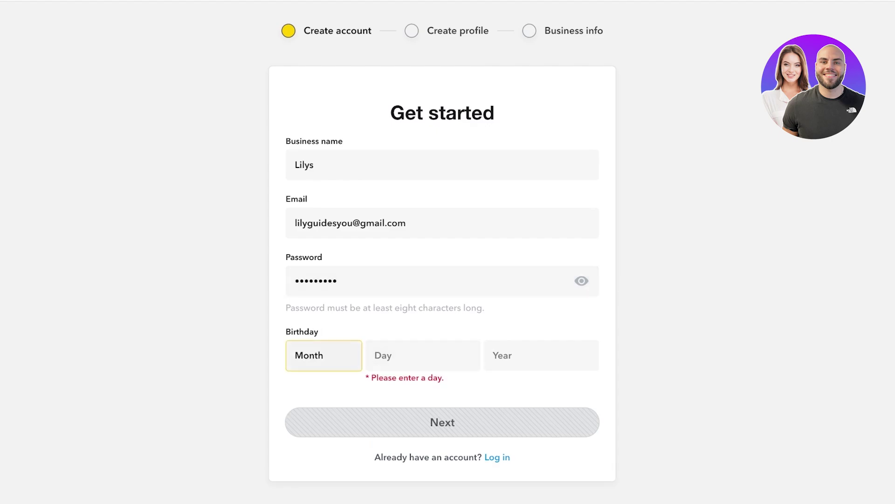
pyautogui.write('jun')
pyautogui.press('Tab')
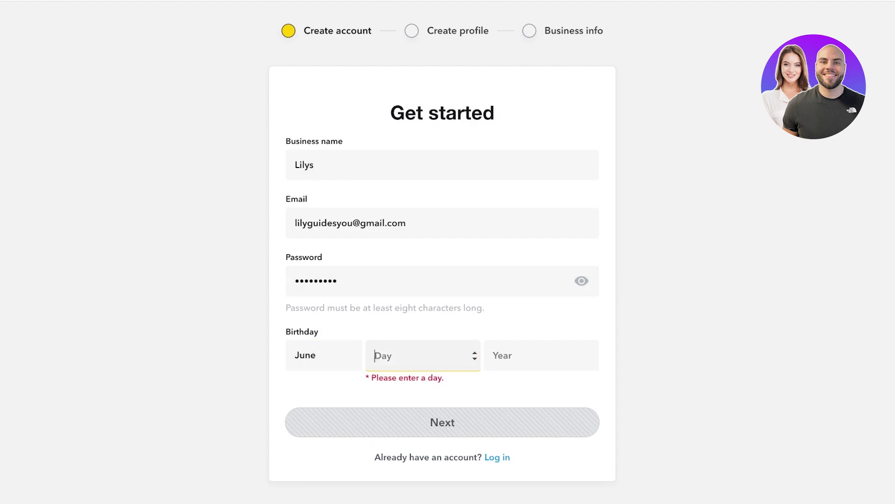
pyautogui.write('2')
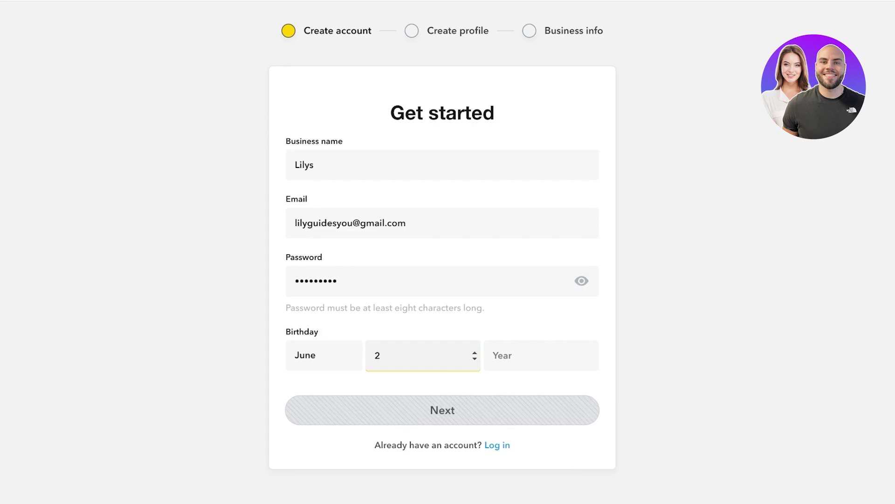
pyautogui.write('6')
pyautogui.press('Tab')
pyautogui.write('2002')
pyautogui.press('Tab')
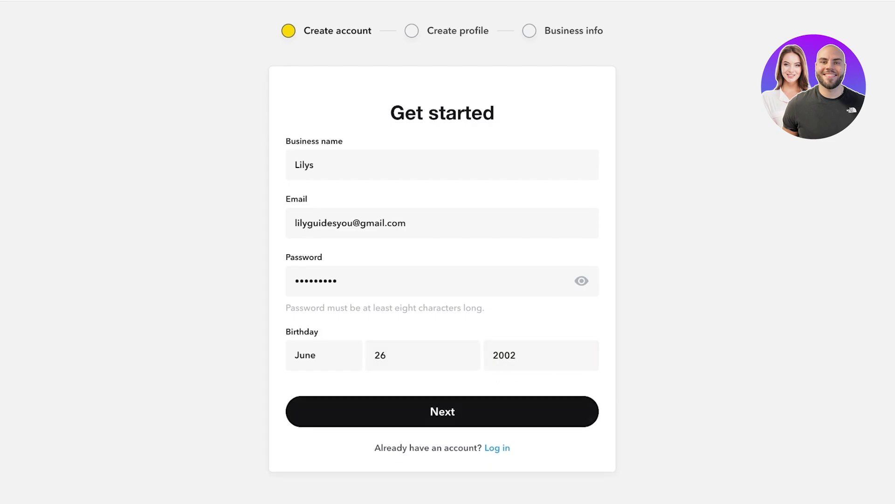
pyautogui.press('Return')
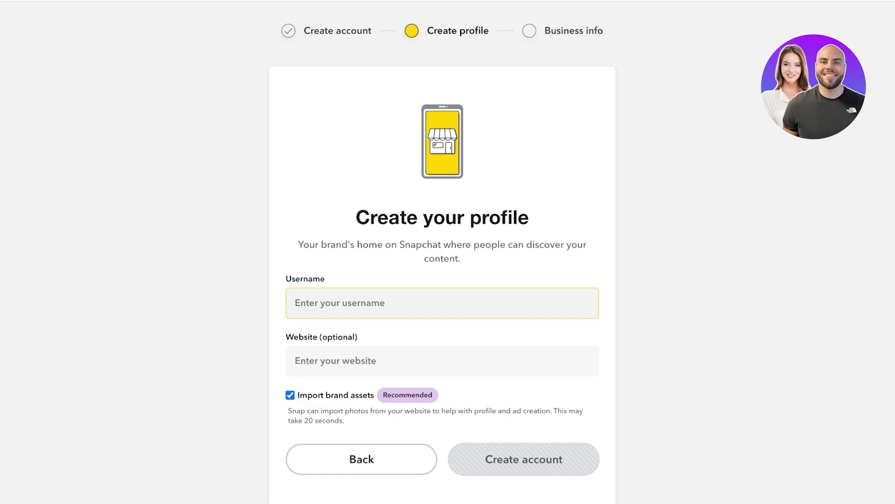
# Step: Enter Lilys as the profile username and move to the Website field
pyautogui.write('Lilys')
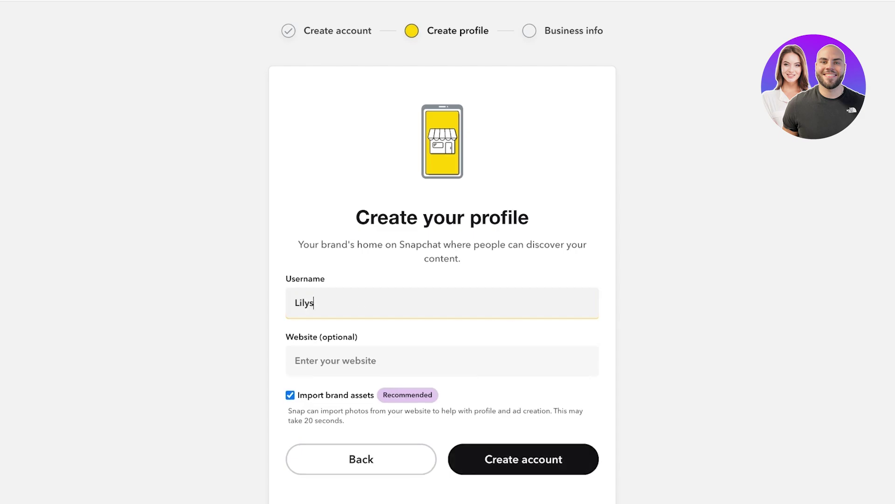
pyautogui.click(336, 361)
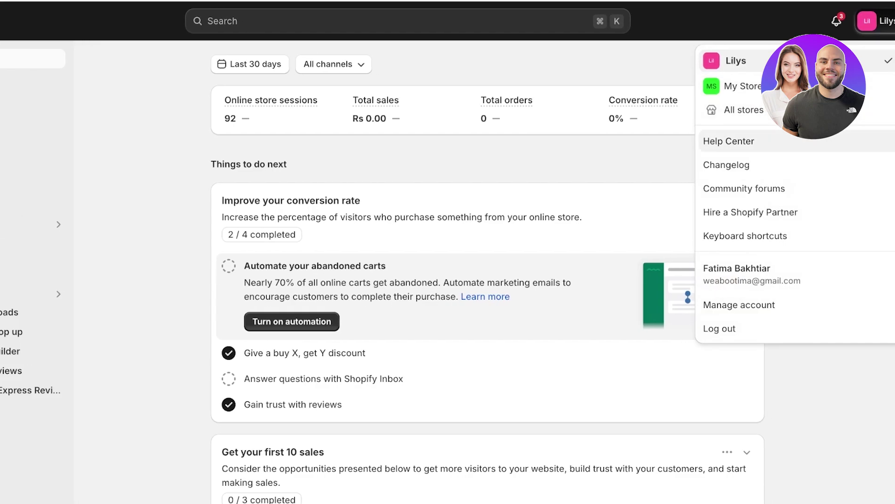
# Step: Switch the Shopify admin to the My Store store
pyautogui.click(739, 86)
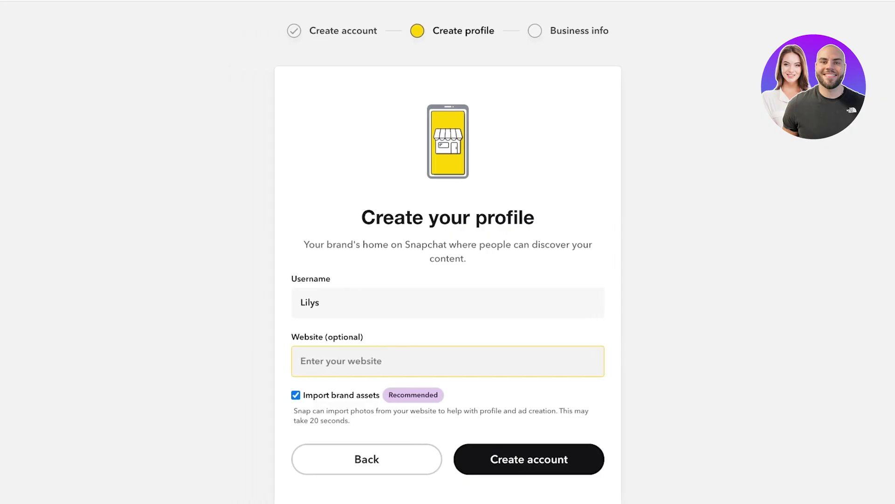
# Step: Paste the Shopify store URL as the website, turn off brand-asset import, and submit
pyautogui.write('https://b839be-6e.myshopify.com/')
pyautogui.press('Tab')
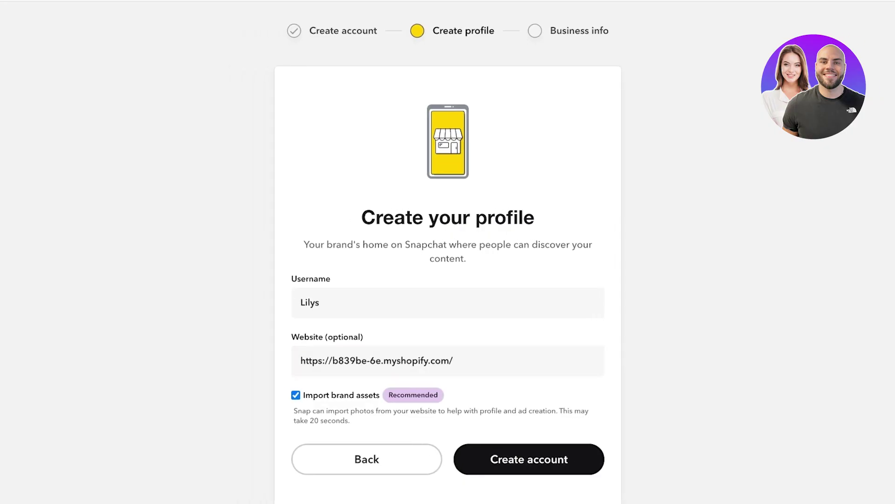
pyautogui.press('space')
pyautogui.press('Return')
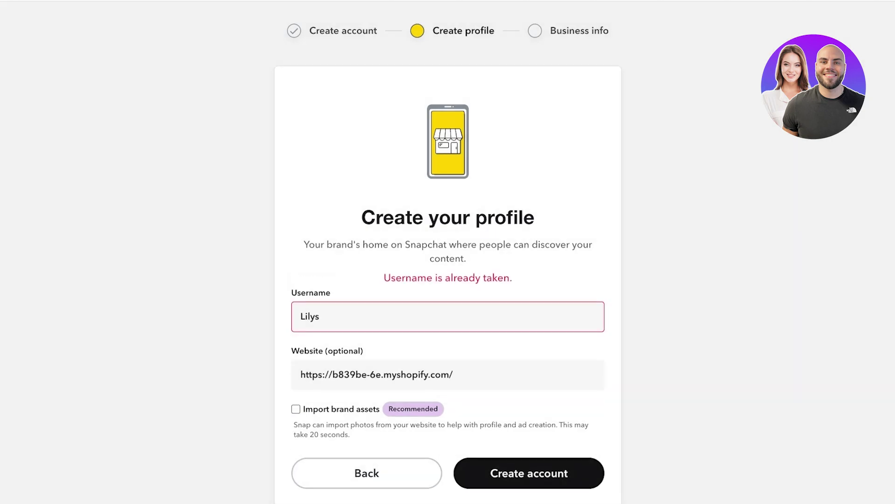
# Step: Change the taken username to Lilysshopping1 and resubmit the profile
pyautogui.click(322, 317)
pyautogui.write('shoppinghub')
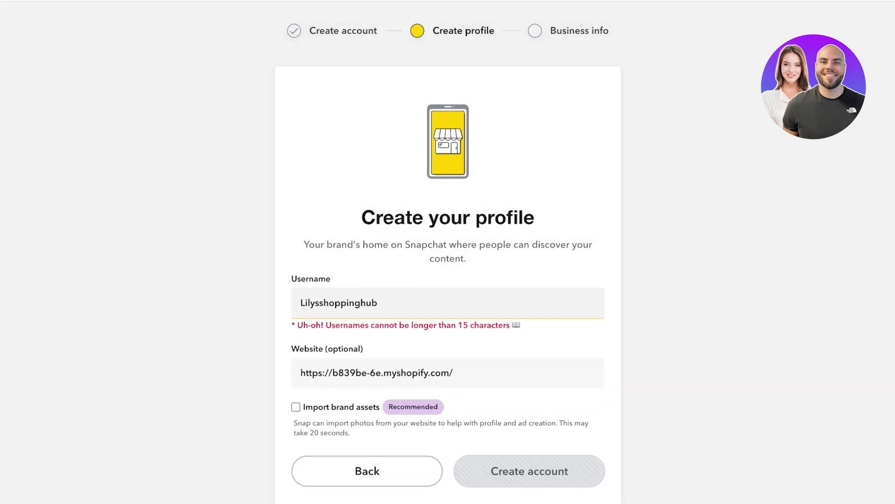
pyautogui.press('BackSpace')
pyautogui.press('BackSpace')
pyautogui.press('BackSpace')
pyautogui.write('1')
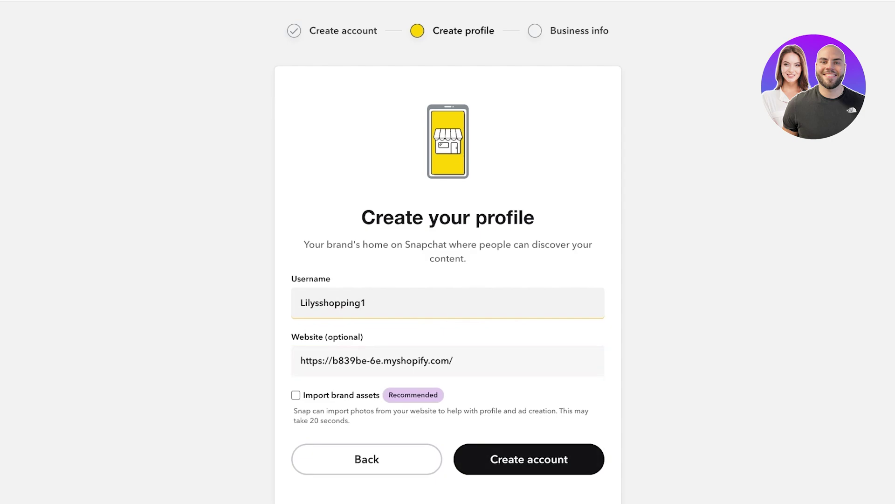
pyautogui.press('Return')
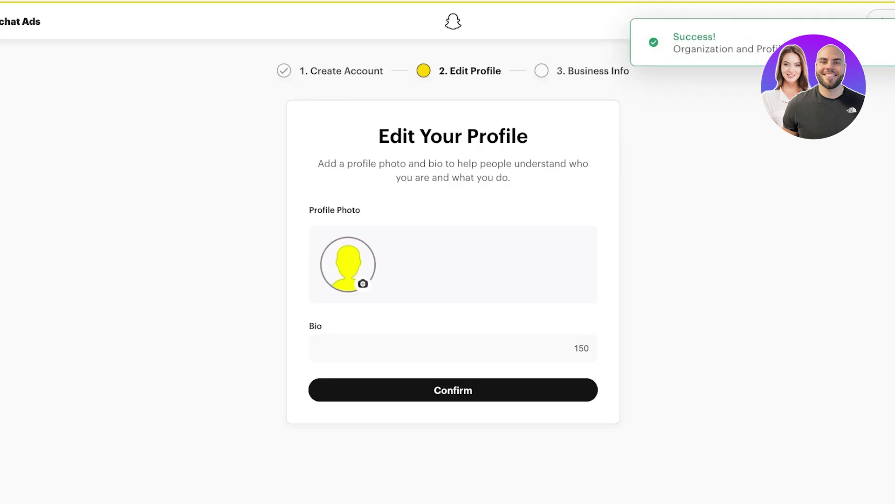
# Step: Confirm the profile without adding a photo or bio
pyautogui.click(313, 348)
pyautogui.press('Tab')
pyautogui.press('Return')
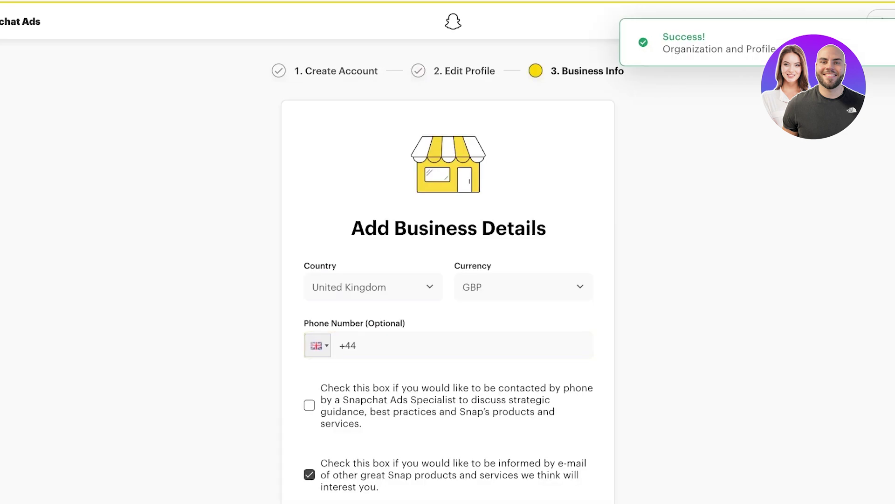
pyautogui.scroll(-3, 448, 252)
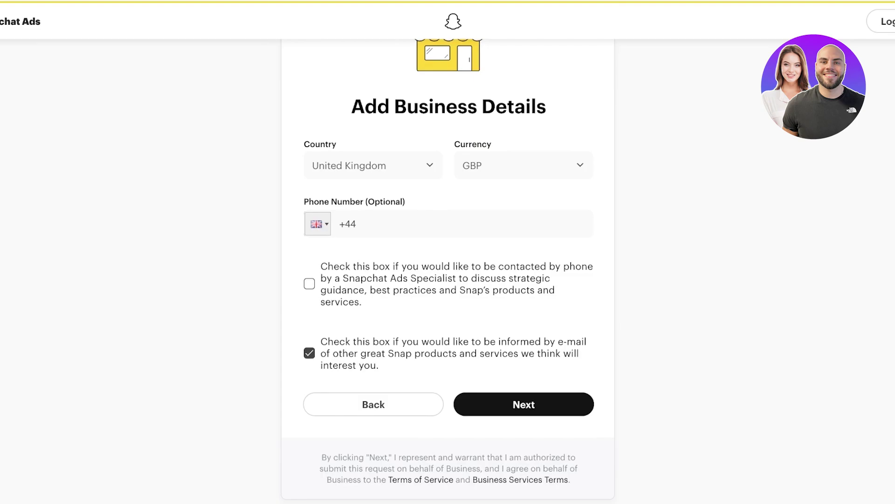
pyautogui.scroll(3, 448, 252)
# Step: Set the business country to Pakistan, keep USD currency, and tick the e-mail opt-in
pyautogui.click(368, 287)
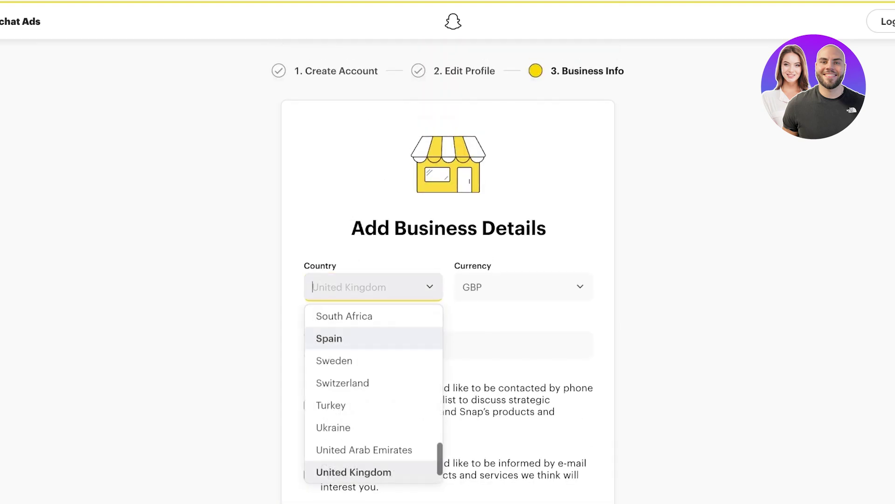
pyautogui.write('p')
pyautogui.press('Down')
pyautogui.press('Return')
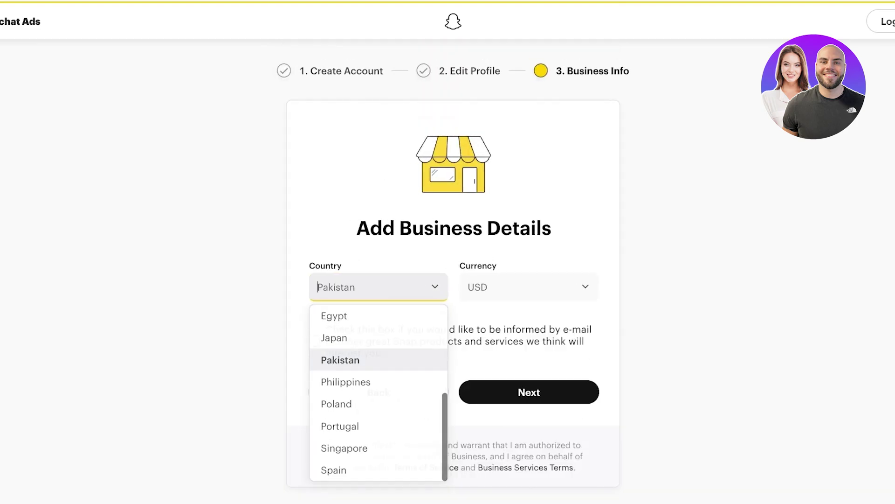
pyautogui.press('Tab')
pyautogui.press('Escape')
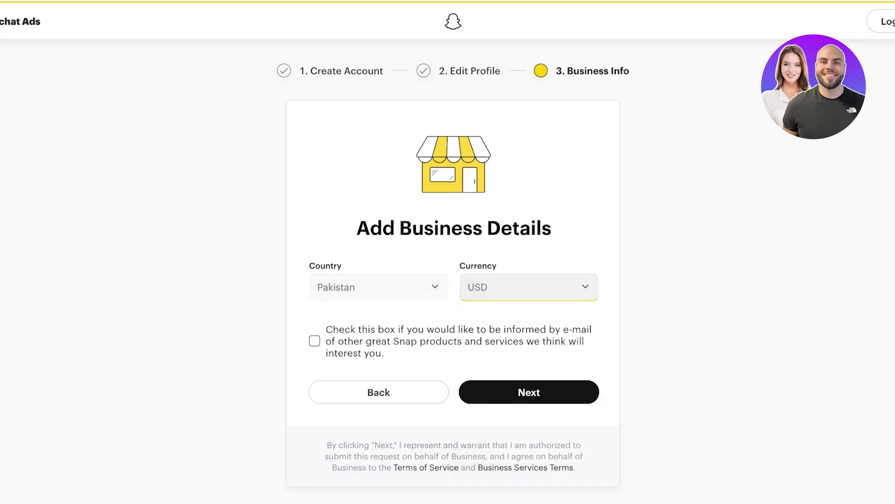
pyautogui.press('space')
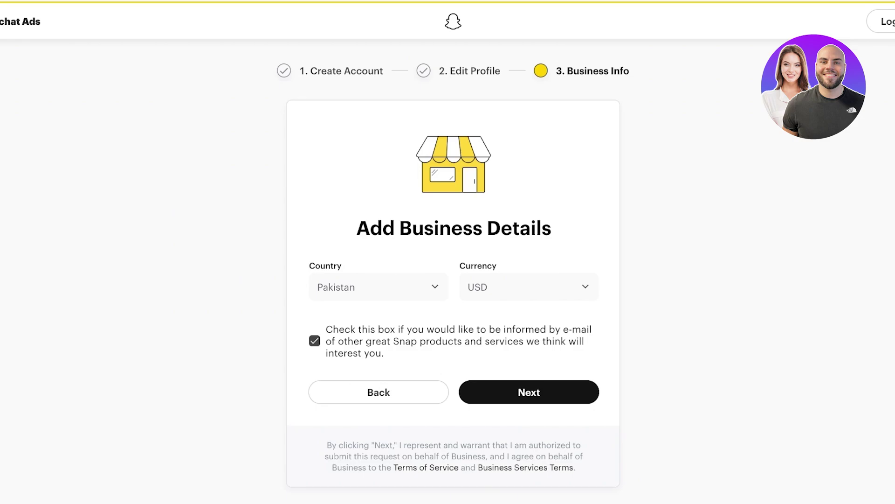
# Step: Untick marketing e-mails, submit the business details, and choose Instant Create
pyautogui.click(314, 340)
pyautogui.click(529, 392)
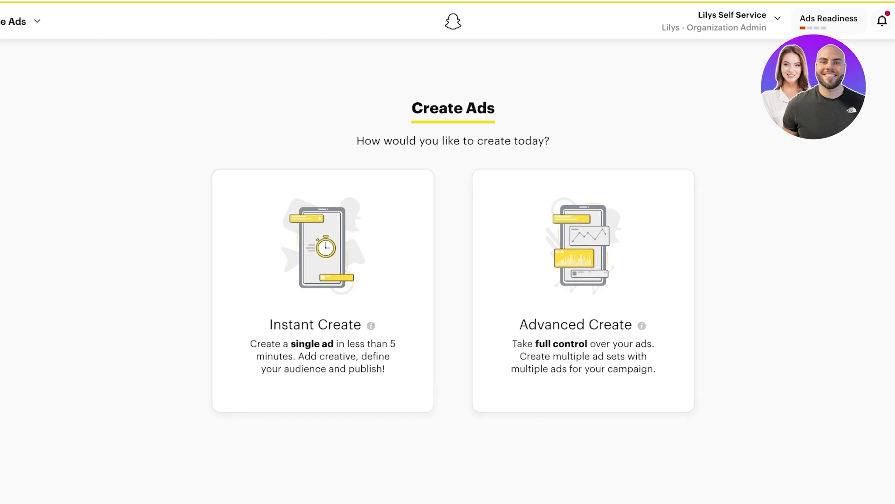
pyautogui.click(323, 290)
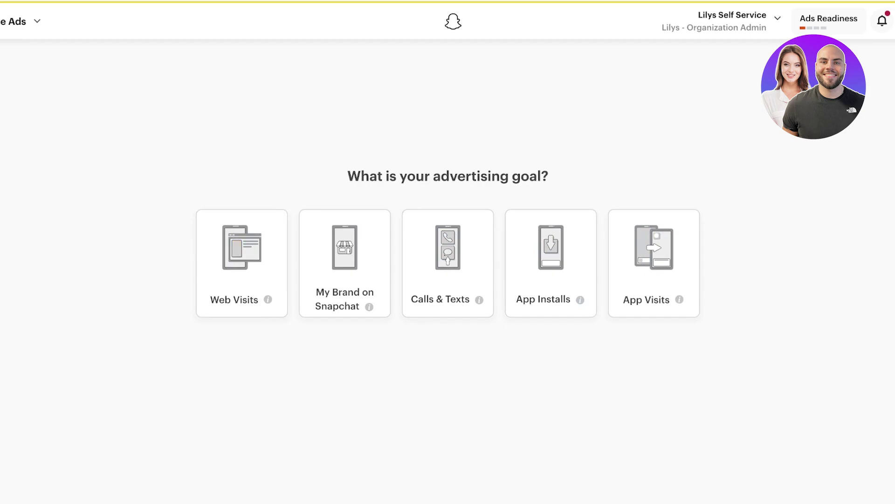
# Step: Choose the Web Visits goal with the Shopify store URL as the ad link
pyautogui.click(242, 263)
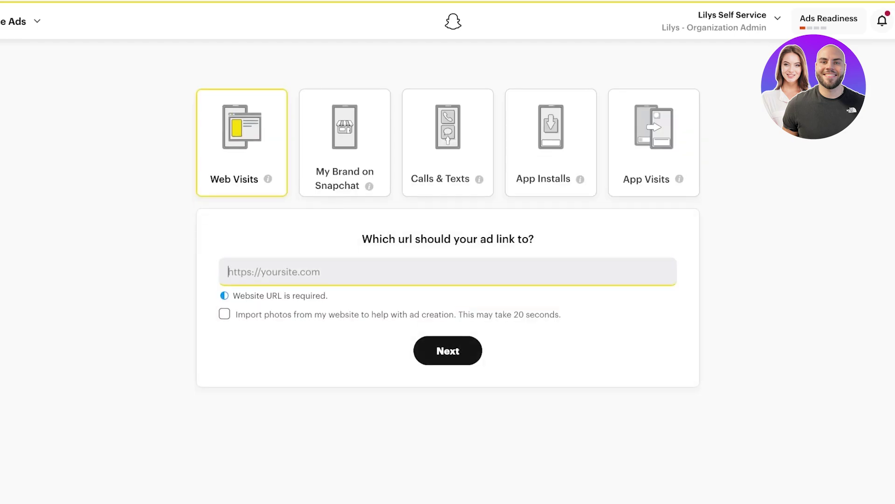
pyautogui.write('https://b839be-6e.myshopify.com/')
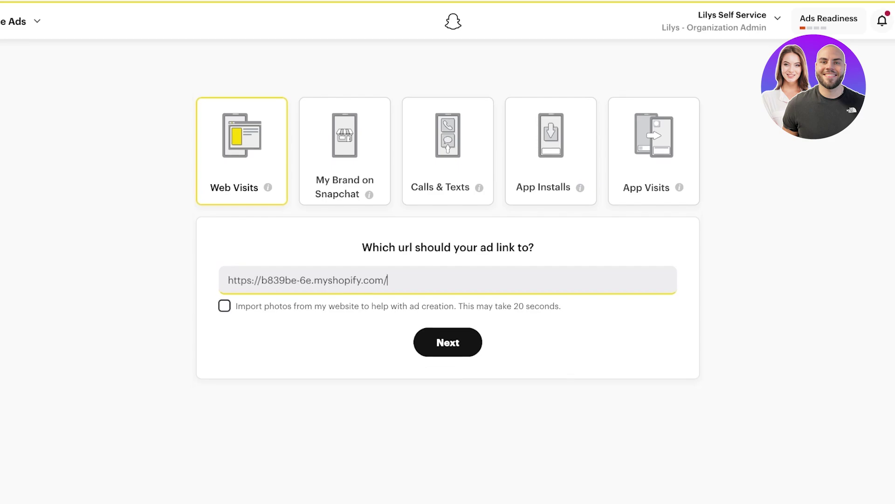
pyautogui.press('Tab')
pyautogui.press('Tab')
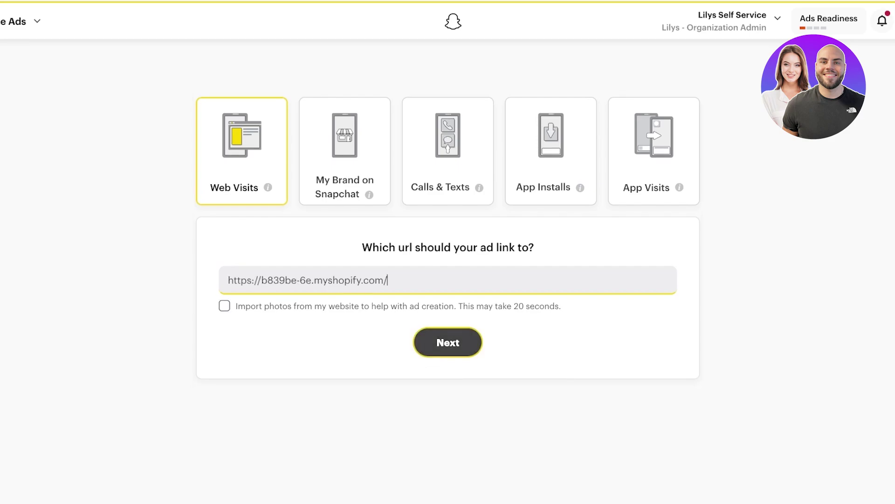
pyautogui.press('Return')
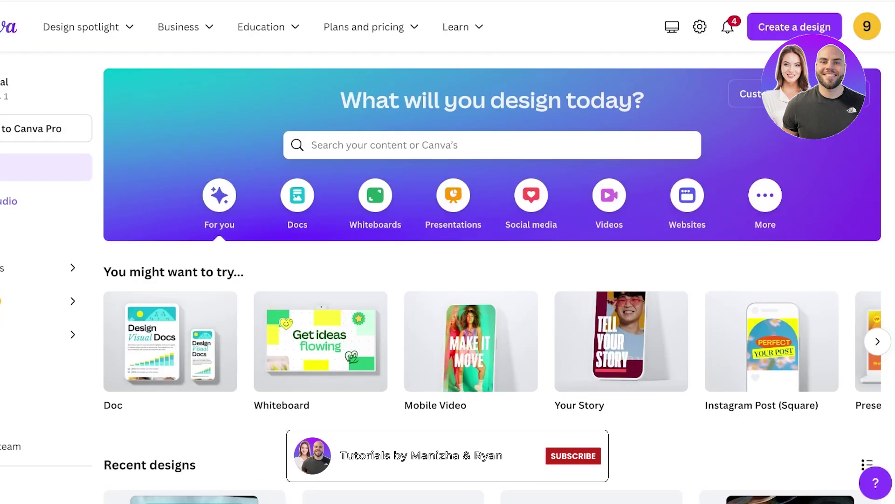
# Step: Search Canva for 'snapchat' templates and browse the results grid
pyautogui.click(317, 145)
pyautogui.write('sn')
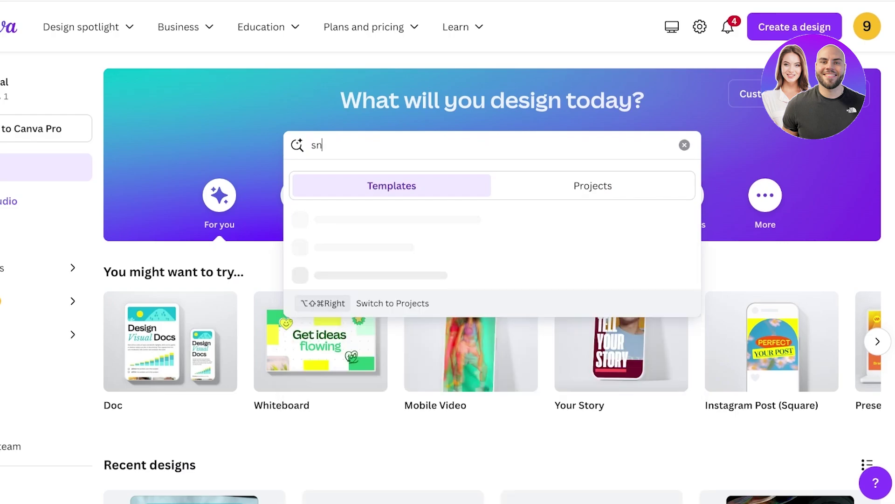
pyautogui.write('apchat')
pyautogui.press('Return')
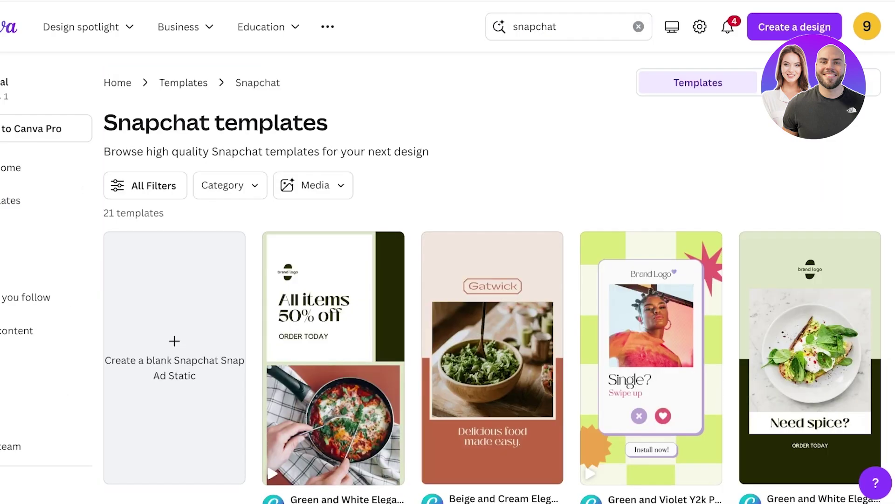
pyautogui.scroll(-2, 333, 326)
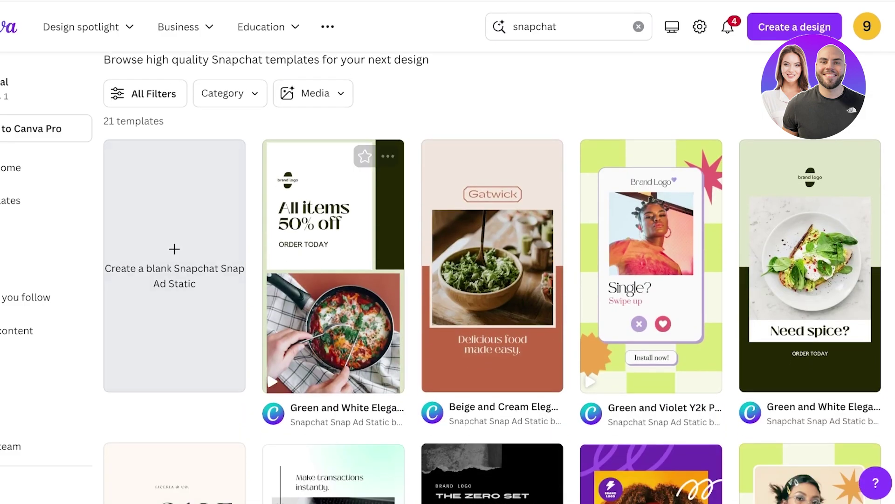
pyautogui.scroll(1, 334, 326)
pyautogui.scroll(-7, 333, 327)
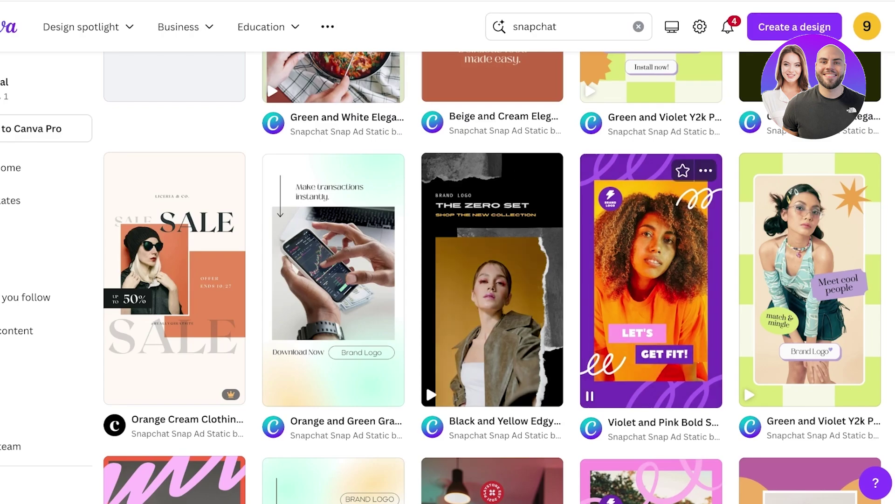
pyautogui.scroll(-8, 333, 233)
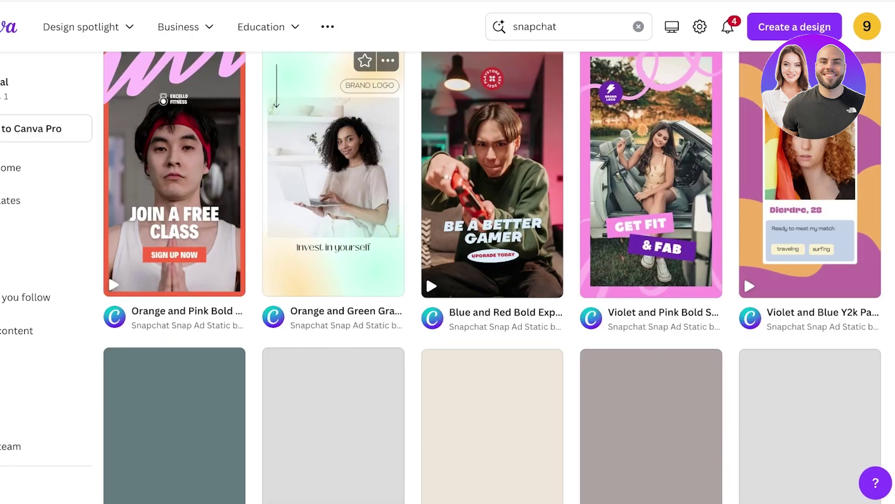
pyautogui.scroll(-3, 513, 280)
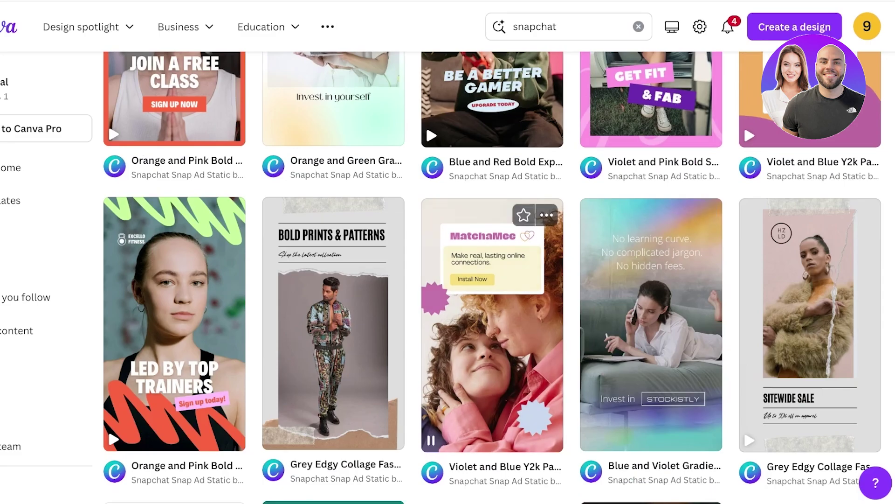
pyautogui.scroll(-3, 513, 280)
pyautogui.scroll(3, 812, 280)
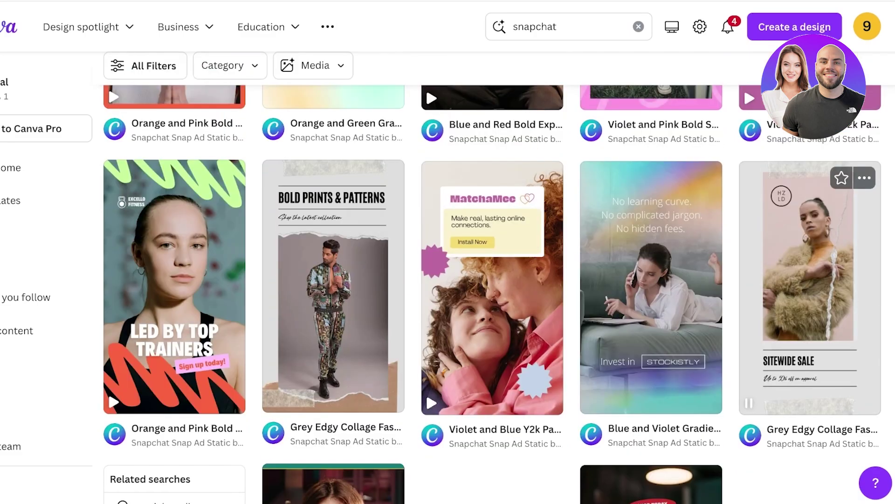
pyautogui.scroll(15, 811, 280)
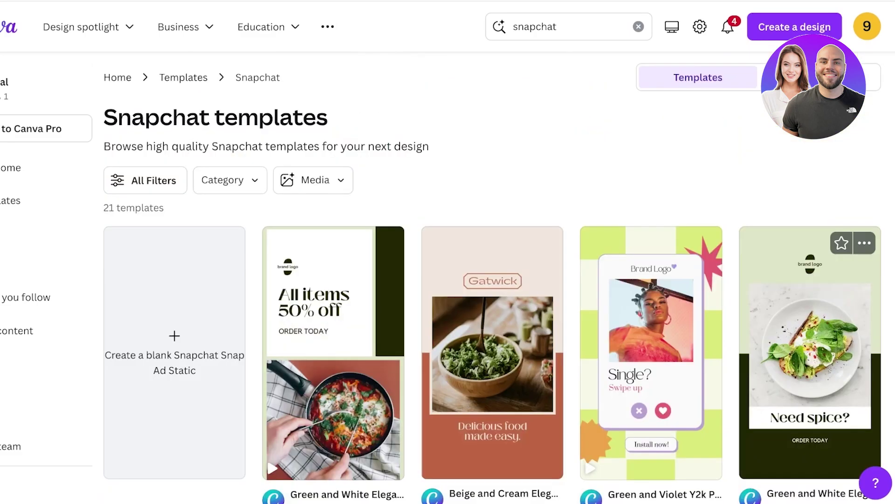
pyautogui.scroll(-8, 811, 279)
# Step: Open the Green and Violet Y2k template as a design and zoom in
pyautogui.click(810, 280)
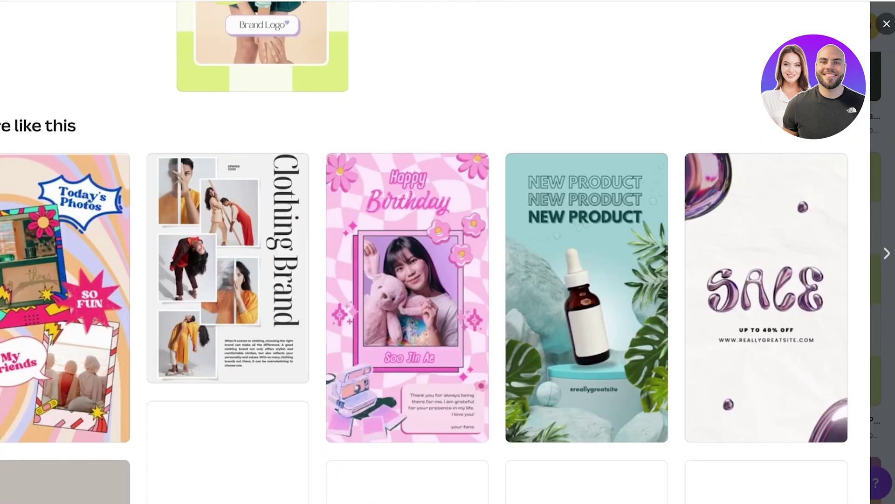
pyautogui.scroll(-3, 420, 279)
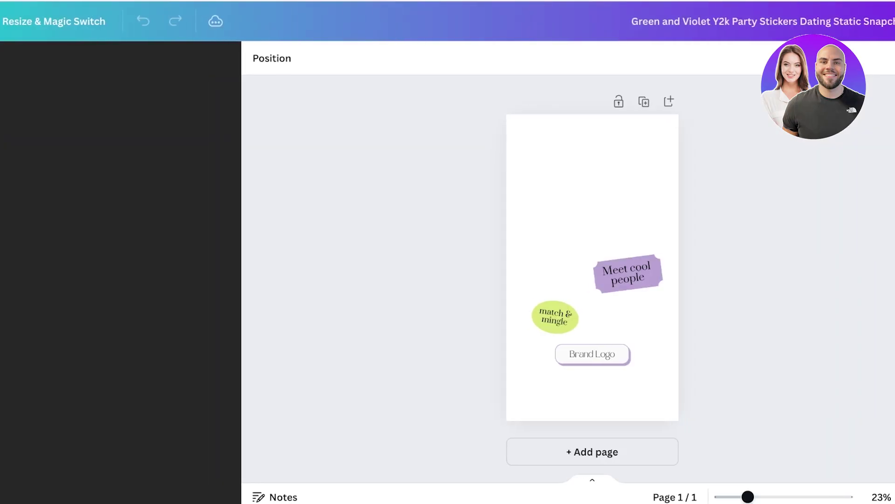
pyautogui.hotkey('ctrl', '+')
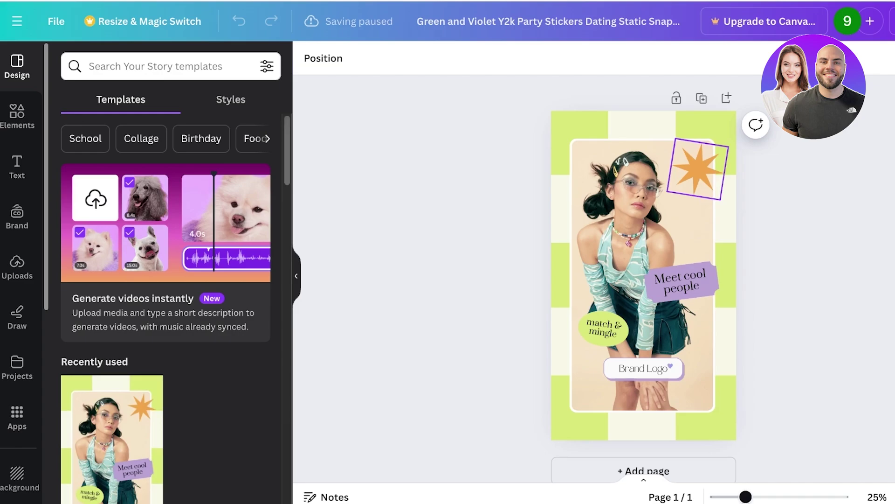
# Step: Recolour the template's background image light grey
pyautogui.click(643, 429)
pyautogui.click(458, 57)
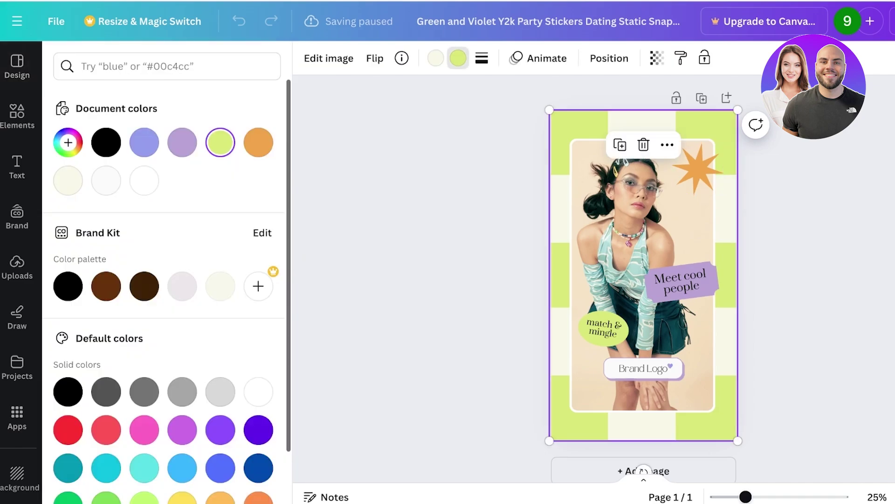
pyautogui.click(144, 180)
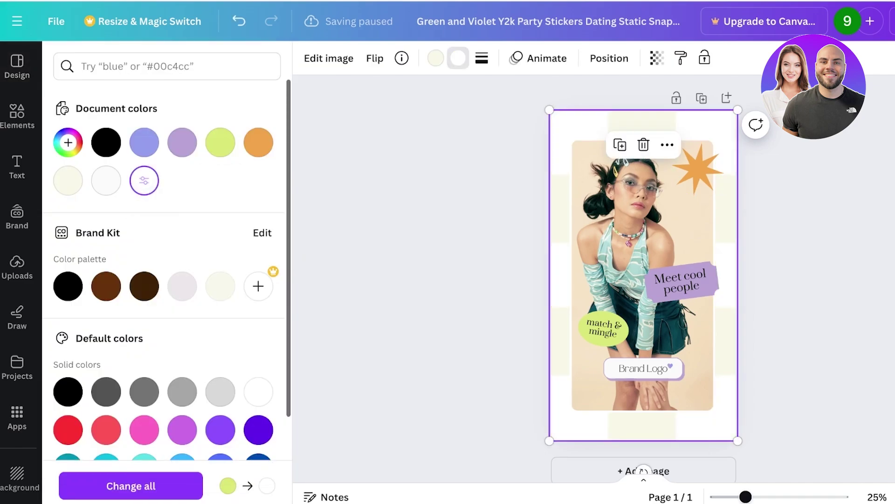
pyautogui.click(220, 391)
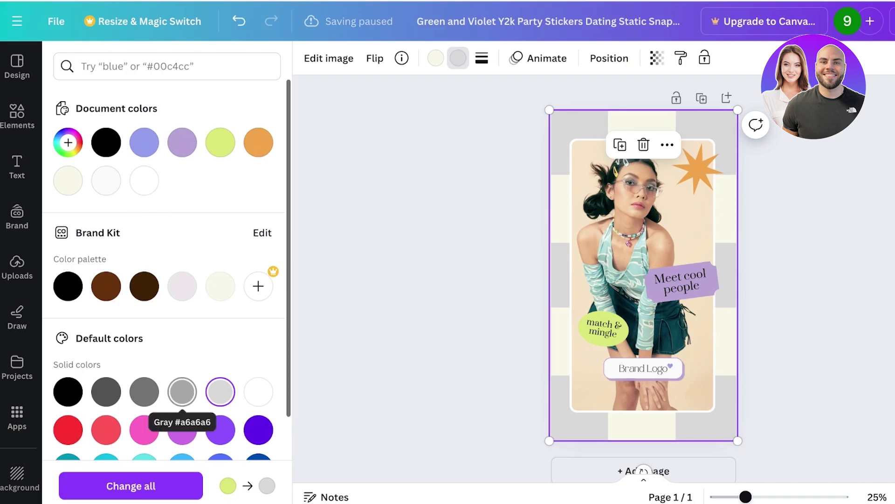
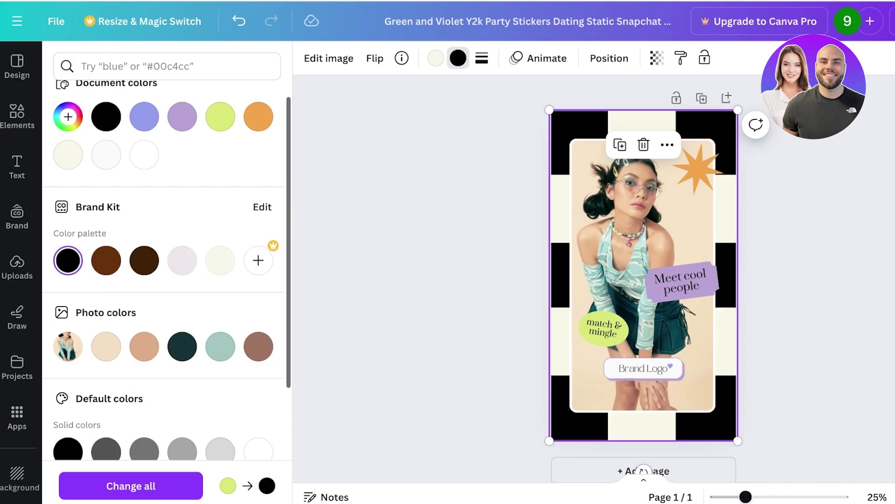
# Step: Delete the old model photo from its frame, leaving the checkerboard background behind the stickers
pyautogui.click(642, 275)
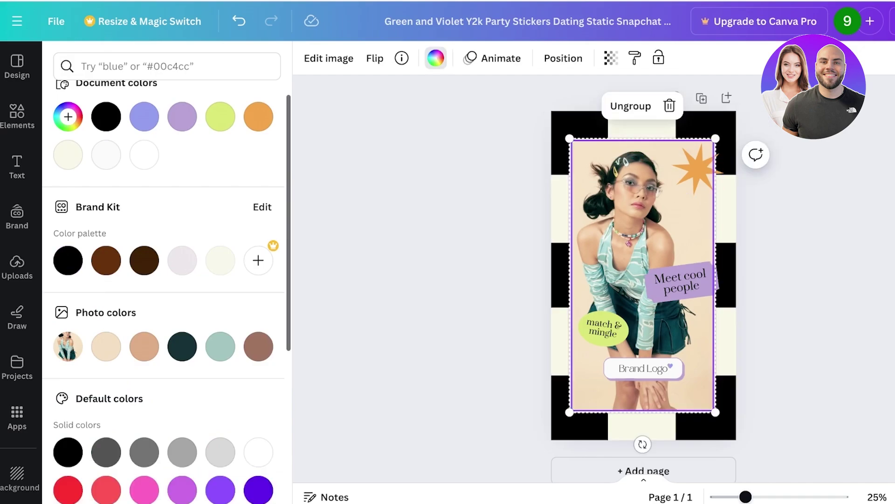
pyautogui.press('Delete')
pyautogui.click(16, 117)
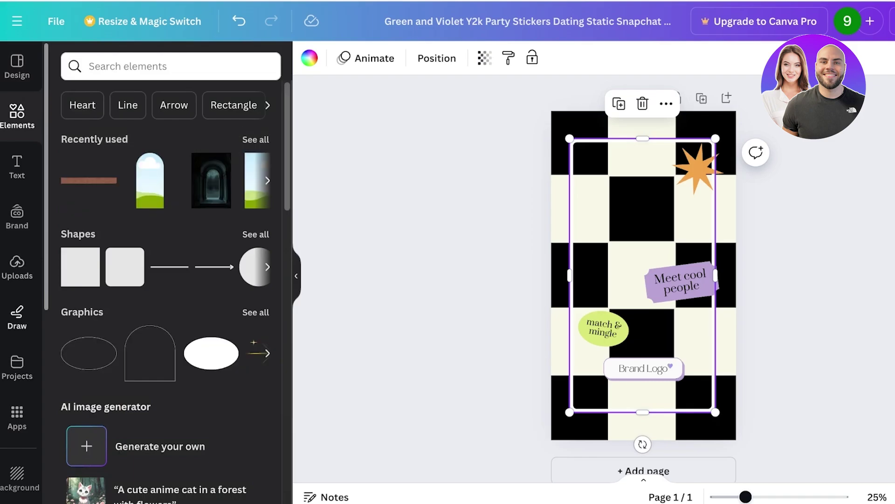
# Step: Place the uploaded woman photo on the canvas and add a rounded-square frame from an Elements 'frame' search
pyautogui.click(16, 269)
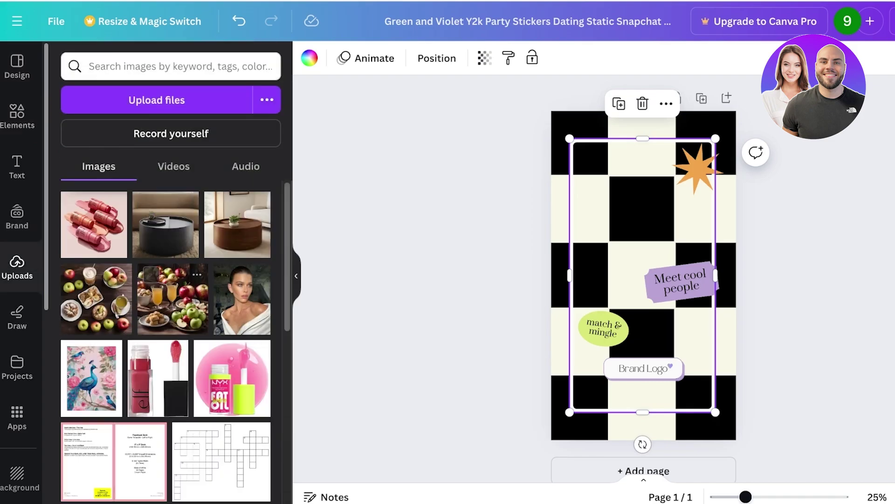
pyautogui.moveTo(241, 298); pyautogui.dragTo(631, 210)
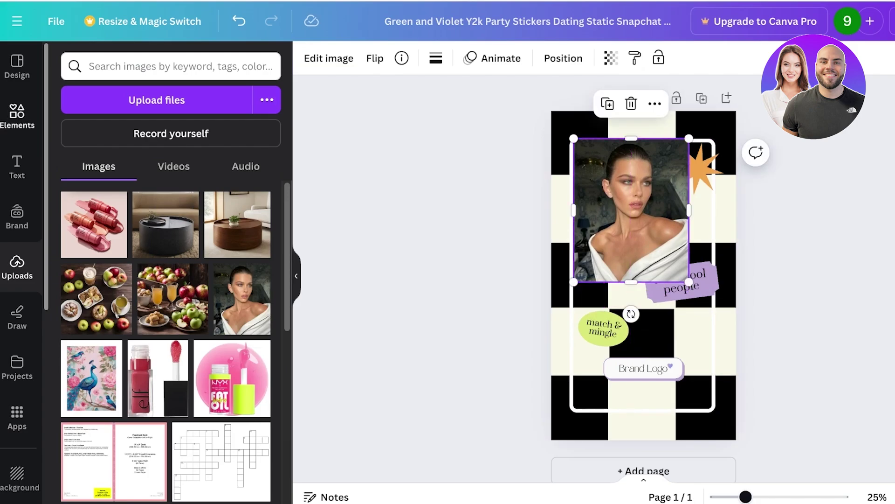
pyautogui.click(17, 114)
pyautogui.click(170, 66)
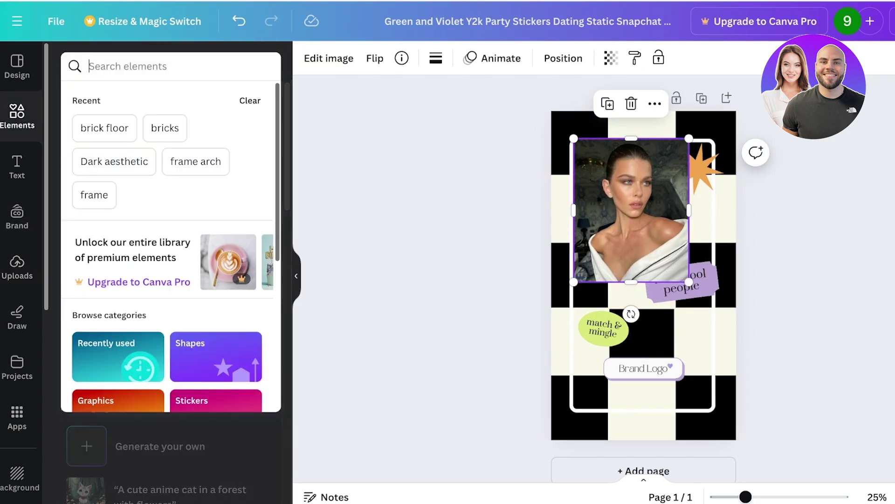
pyautogui.write('frame')
pyautogui.press('Return')
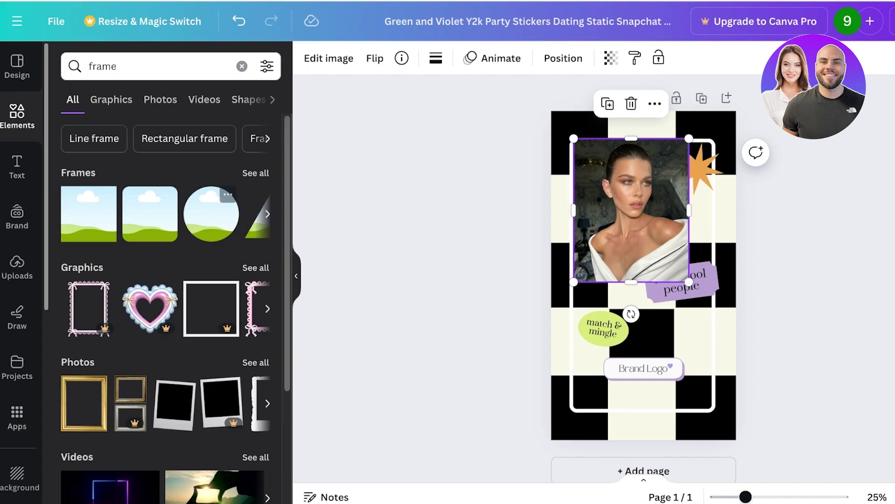
pyautogui.click(256, 172)
pyautogui.scroll(-2, 165, 343)
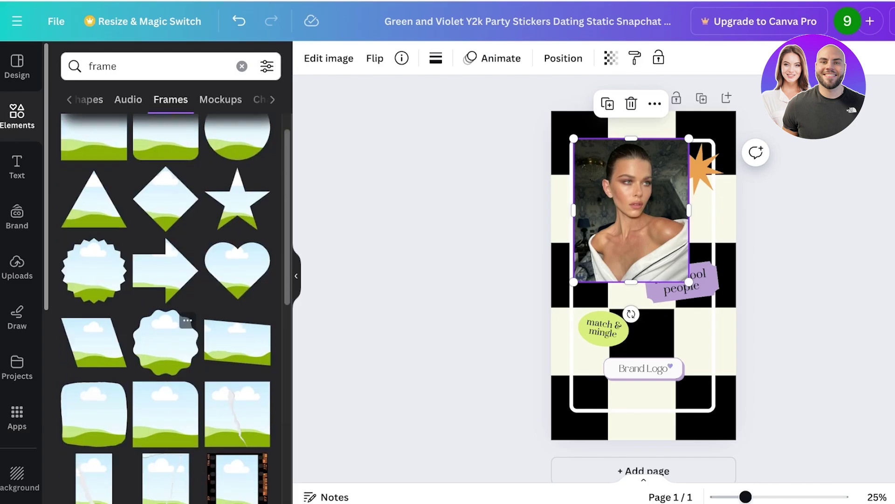
pyautogui.scroll(2, 166, 343)
pyautogui.click(165, 157)
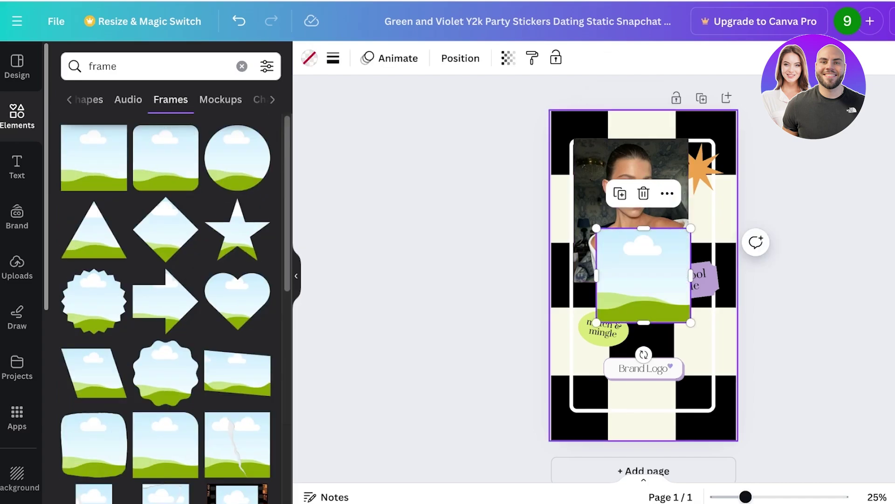
# Step: Stretch the frame to fill the story's inner border, about 803 × 1,548
pyautogui.moveTo(643, 228); pyautogui.dragTo(643, 138)
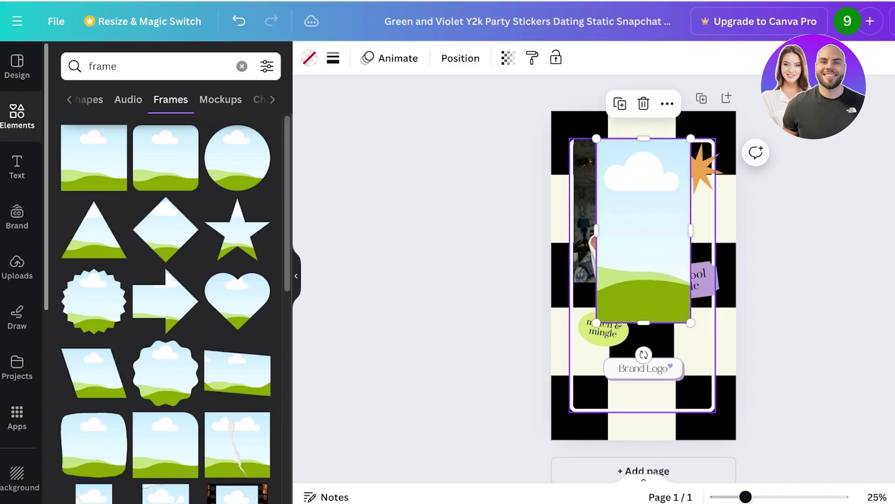
pyautogui.moveTo(643, 329); pyautogui.dragTo(644, 404)
pyautogui.moveTo(690, 271); pyautogui.dragTo(715, 271)
pyautogui.moveTo(596, 271); pyautogui.dragTo(573, 272)
pyautogui.moveTo(715, 271); pyautogui.dragTo(711, 271)
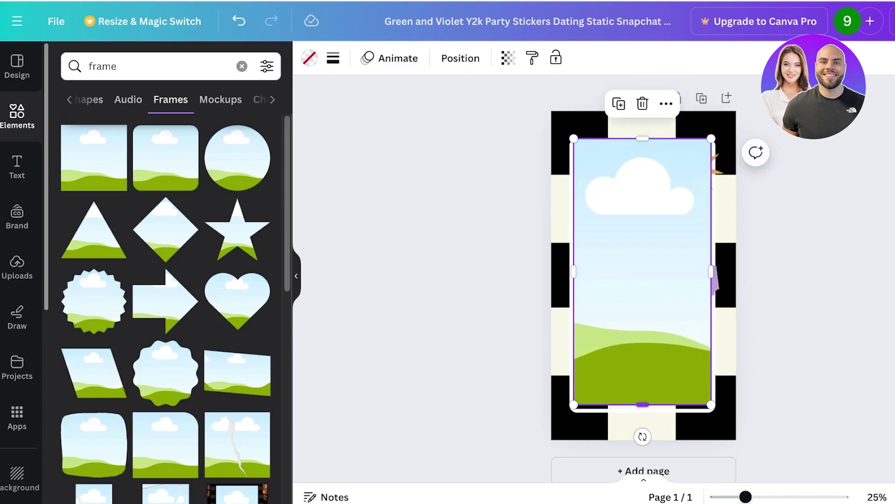
pyautogui.moveTo(643, 405); pyautogui.dragTo(643, 407)
pyautogui.moveTo(643, 139); pyautogui.dragTo(643, 144)
# Step: Send the frame to the back, undoing an accidental move of it
pyautogui.rightClick(635, 139)
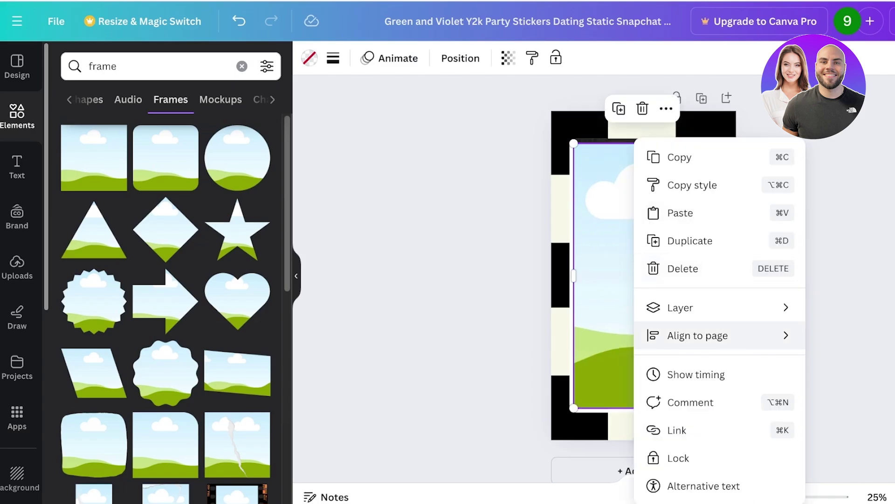
pyautogui.moveTo(681, 308)
pyautogui.click(839, 391)
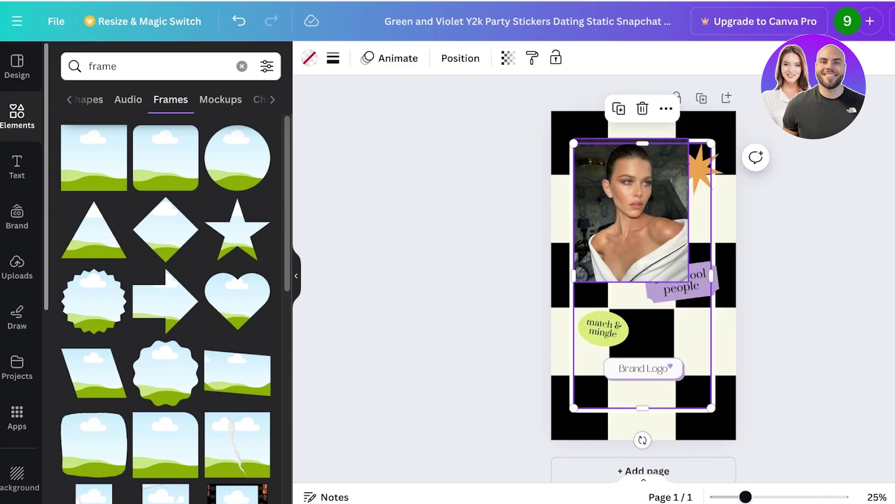
pyautogui.moveTo(643, 275); pyautogui.dragTo(712, 275)
pyautogui.hotkey('ctrl', 'z')
# Step: Reorder the frame in the layers list and drop the model photo into the tall frame
pyautogui.rightClick(704, 139)
pyautogui.moveTo(748, 307)
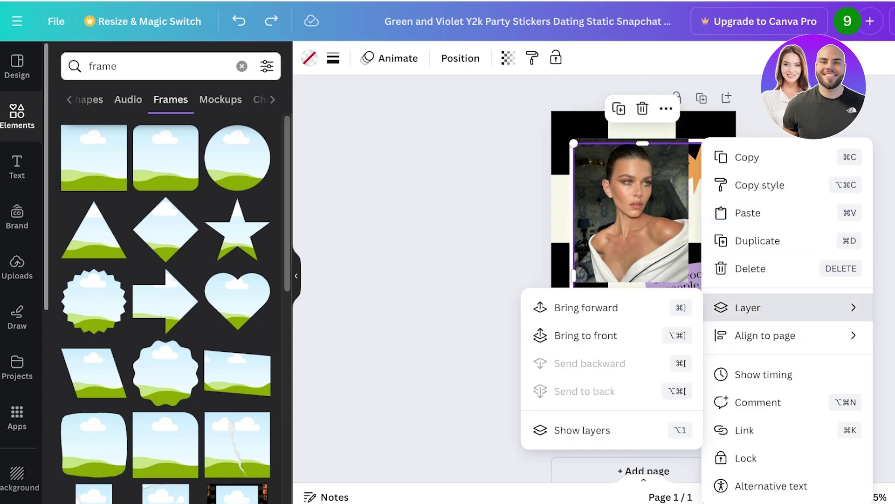
pyautogui.click(582, 429)
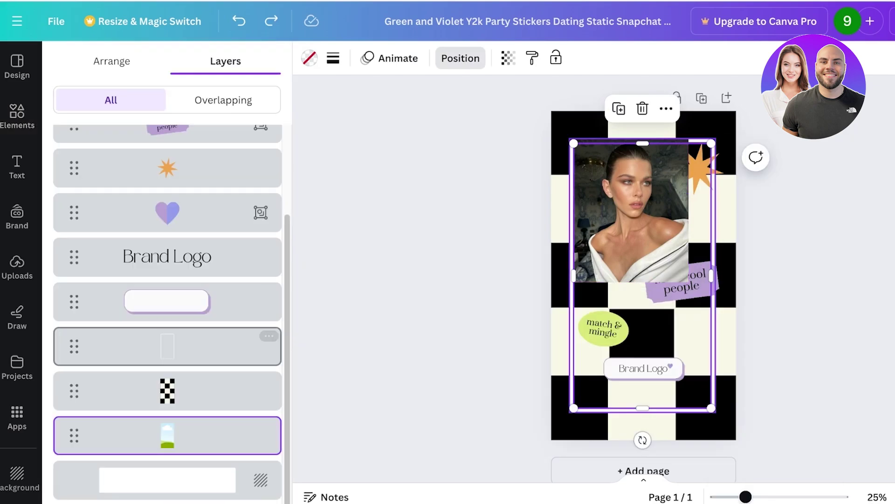
pyautogui.moveTo(168, 433); pyautogui.dragTo(177, 438)
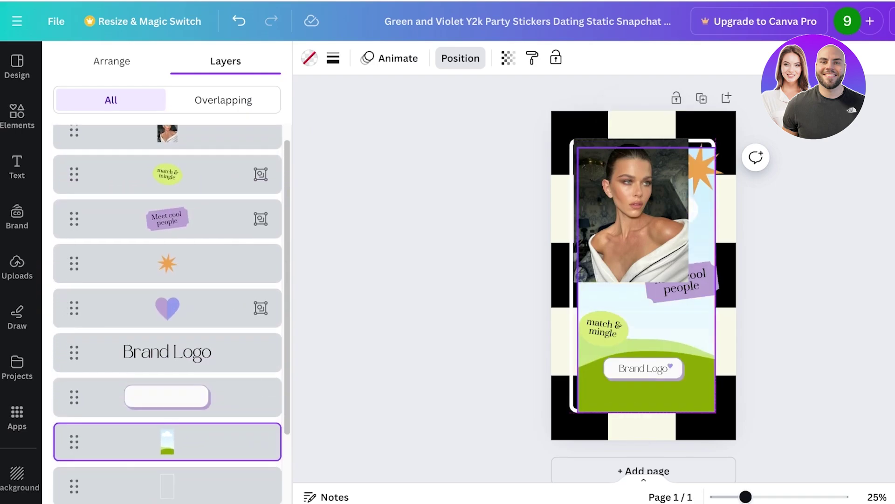
pyautogui.click(460, 58)
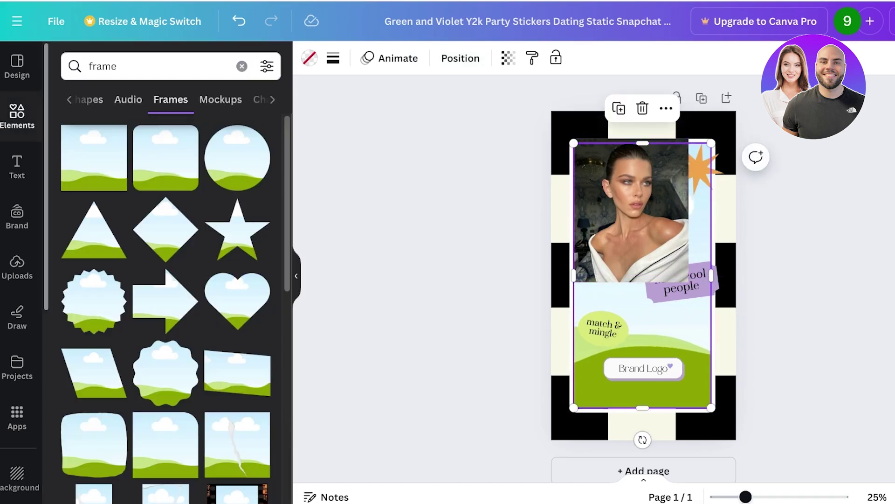
pyautogui.click(631, 210)
pyautogui.moveTo(631, 210); pyautogui.dragTo(697, 306)
# Step: Nudge the orange star sticker up and change the Brand Logo text to 'lilys'
pyautogui.click(697, 165)
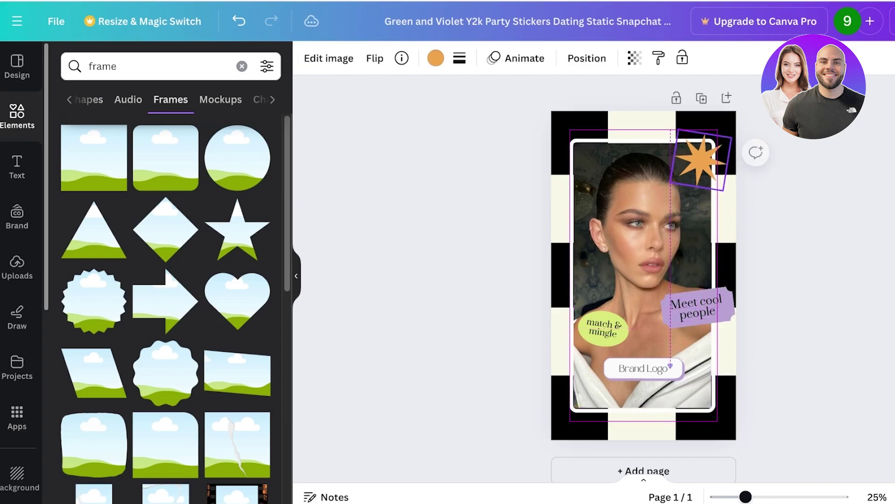
pyautogui.moveTo(697, 166); pyautogui.dragTo(699, 160)
pyautogui.click(644, 368)
pyautogui.doubleClick(644, 368)
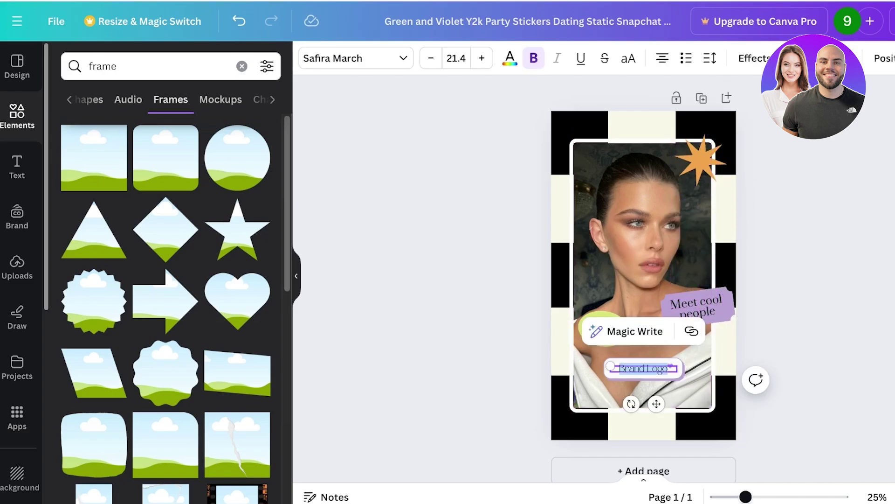
pyautogui.write('lilys')
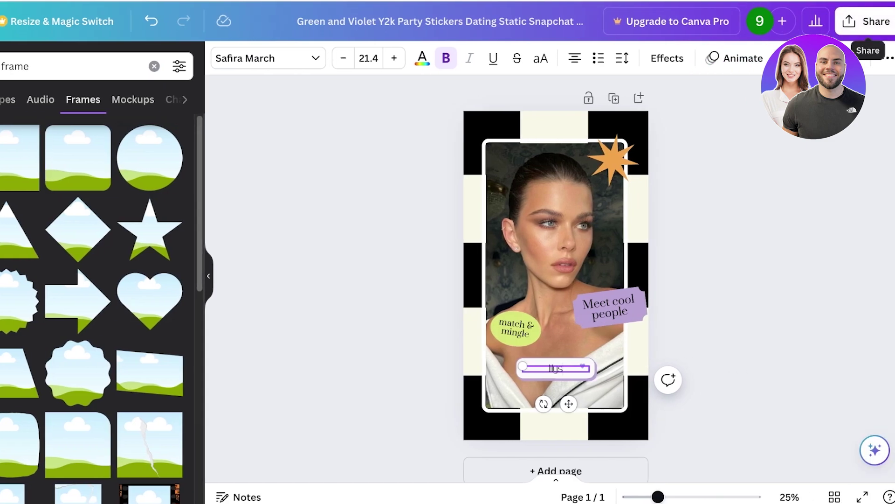
# Step: Download the design as a PNG image from the Share menu
pyautogui.click(868, 21)
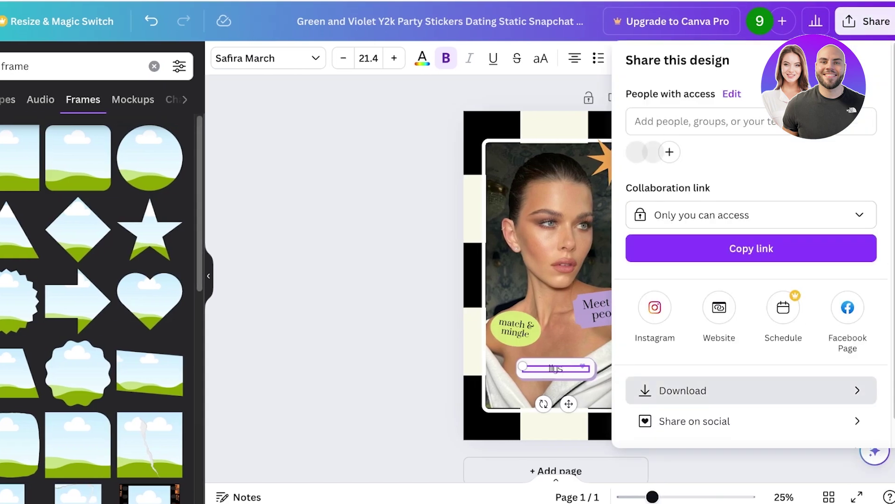
pyautogui.click(676, 390)
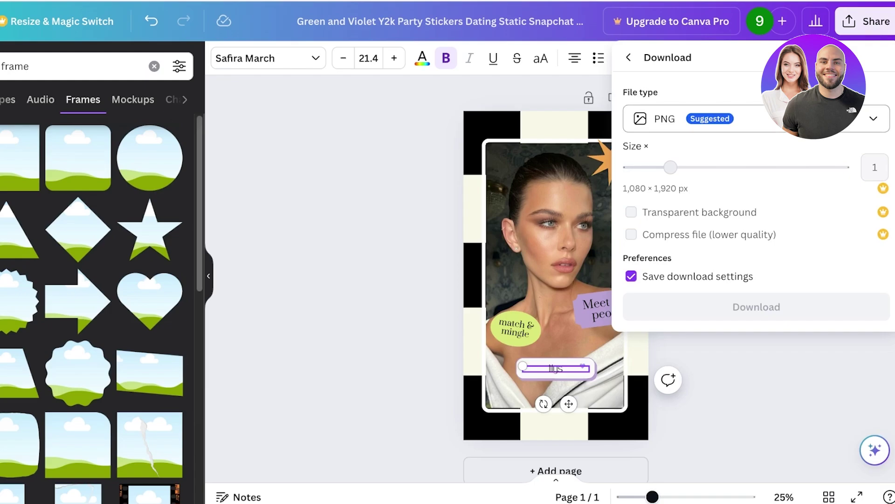
pyautogui.click(757, 307)
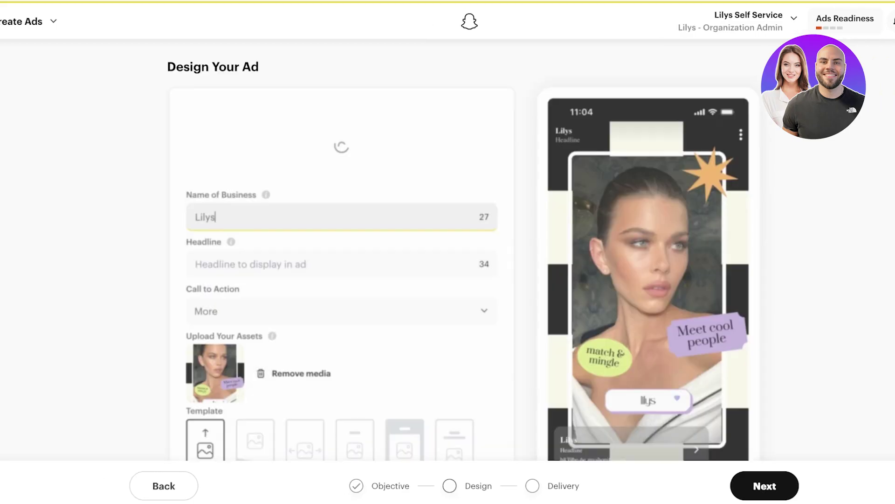
# Step: Enter the headline 'THE BEST NOMAKEUP MAKEUP' and set the call to action to Order Now
pyautogui.scroll(-3, 340, 247)
pyautogui.scroll(2, 340, 247)
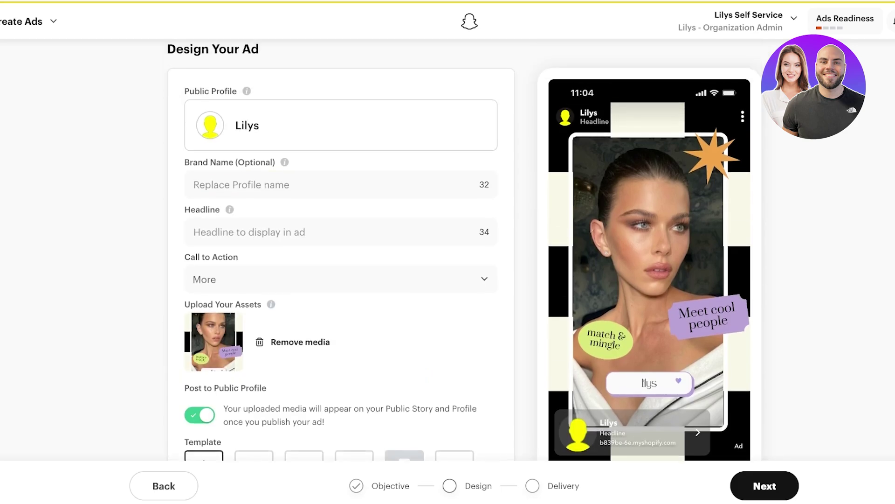
pyautogui.click(196, 186)
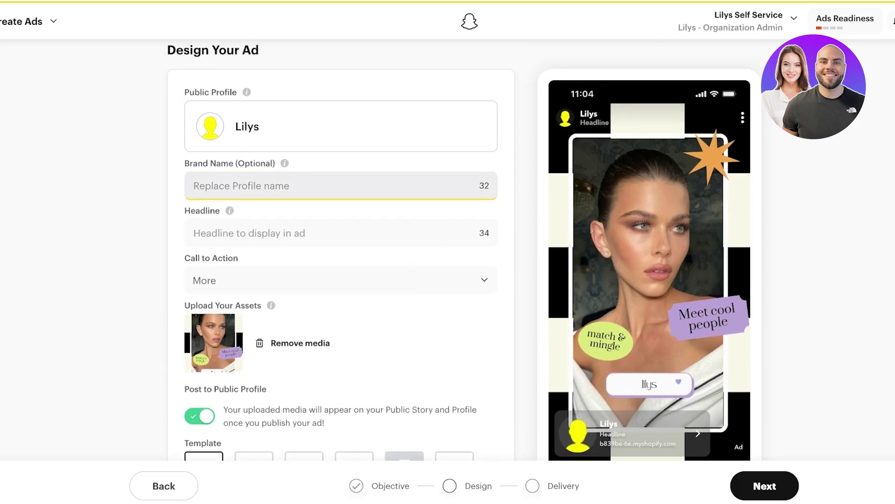
pyautogui.click(196, 233)
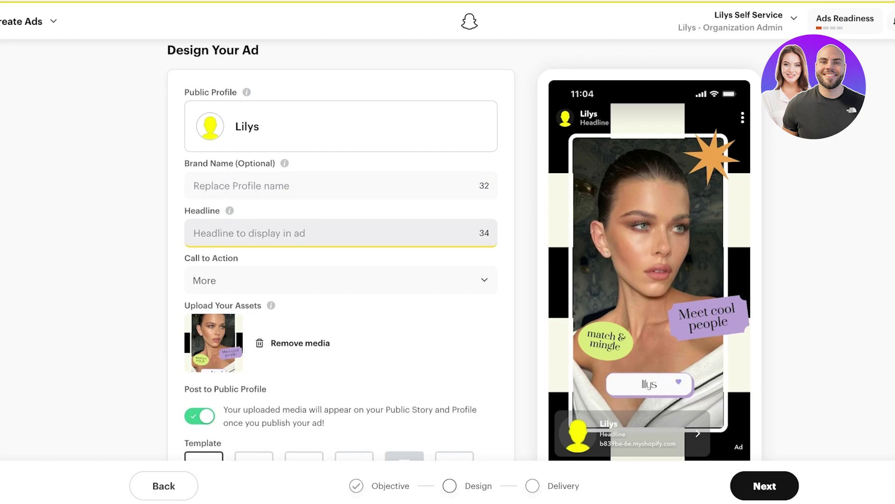
pyautogui.write('F')
pyautogui.press('BackSpace')
pyautogui.write('THE')
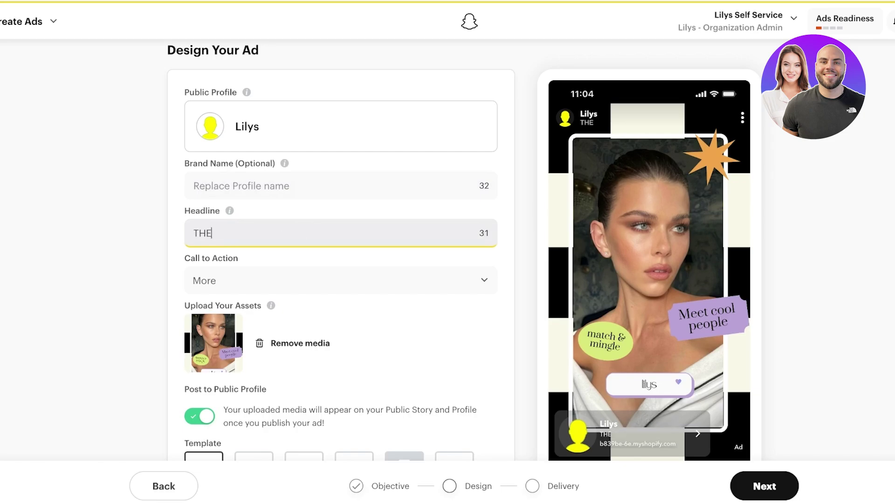
pyautogui.write(' BEST NOMAKEUP MAK')
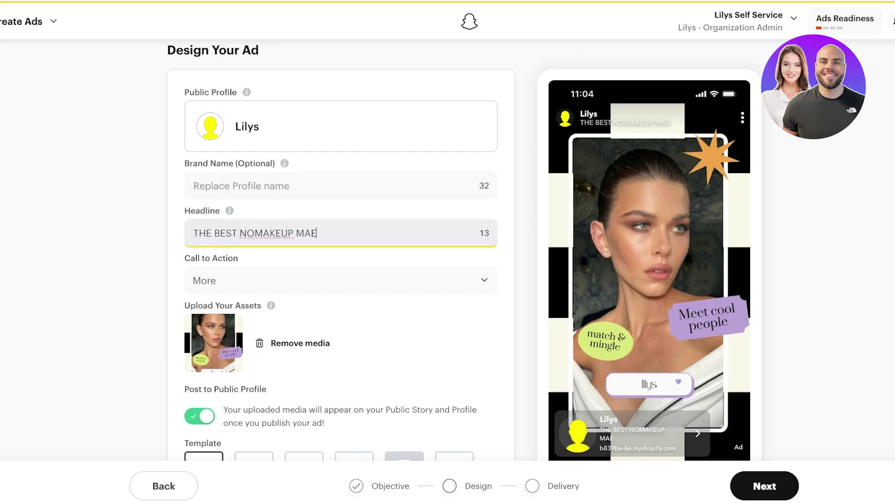
pyautogui.press('BackSpace')
pyautogui.write('KEUP')
pyautogui.click(341, 279)
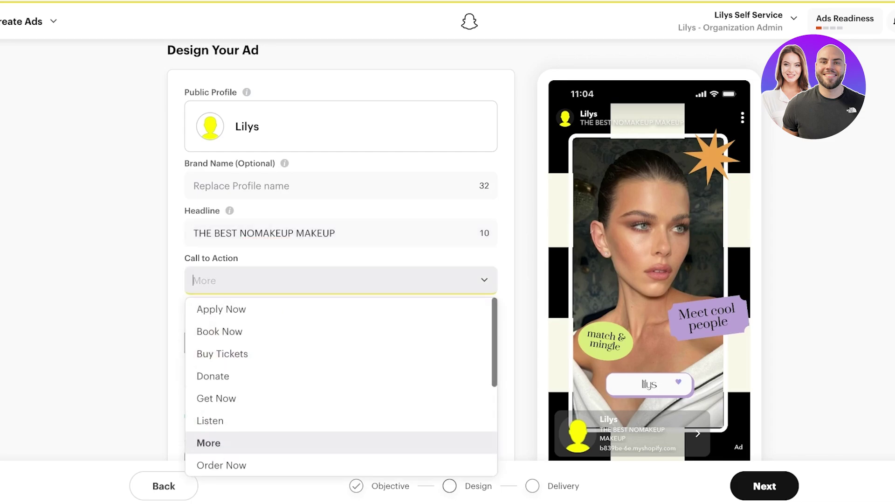
pyautogui.scroll(-3, 340, 279)
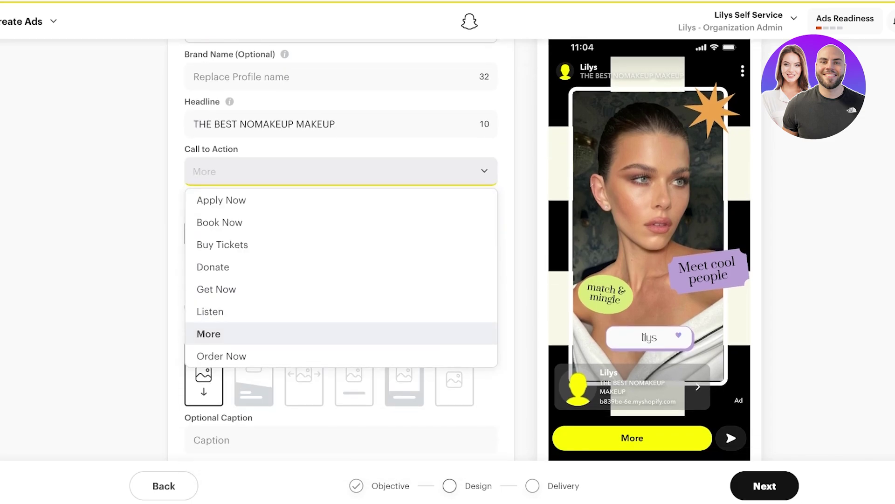
pyautogui.click(222, 356)
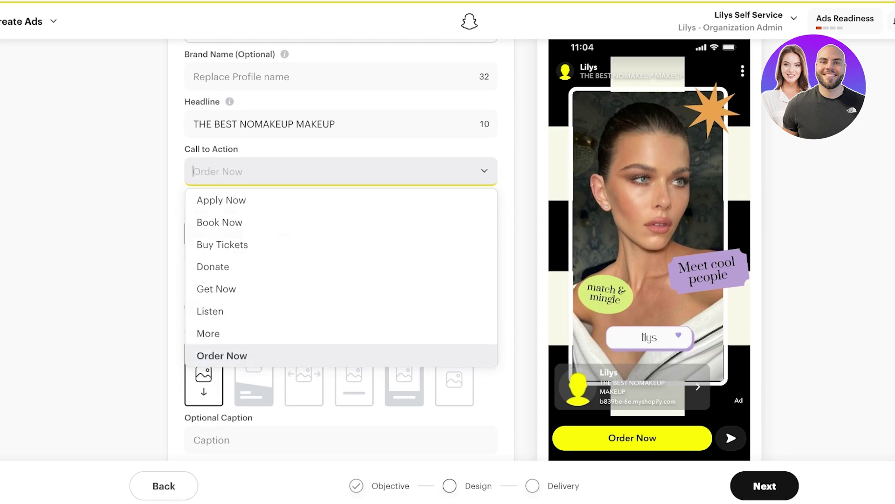
# Step: Preview ad templates two through six, keep Template 1, and continue to delivery
pyautogui.scroll(-1, 340, 233)
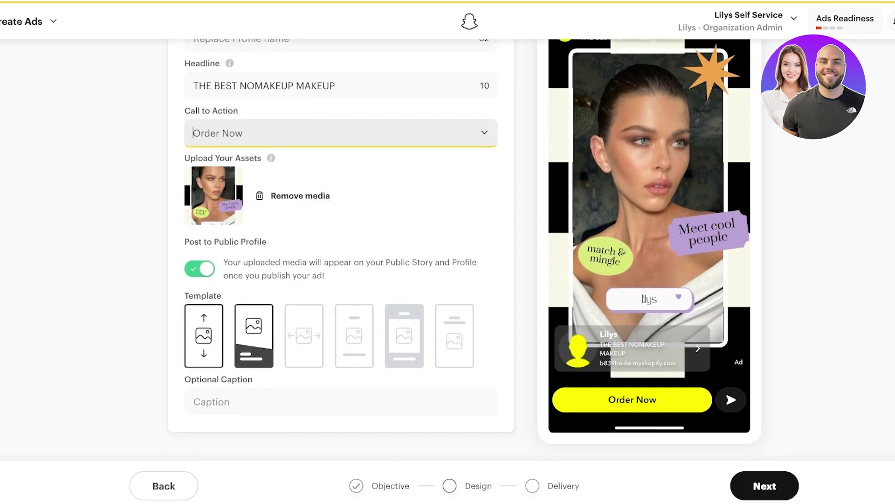
pyautogui.click(253, 335)
pyautogui.scroll(-2, 254, 335)
pyautogui.click(304, 257)
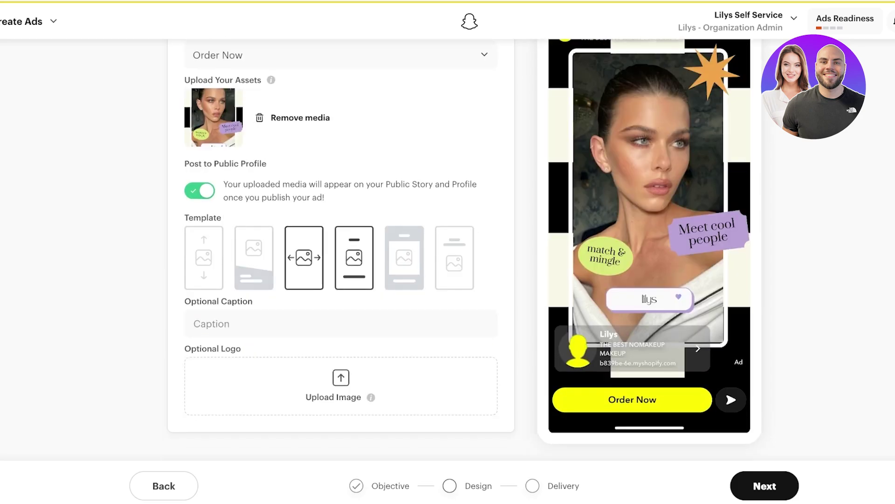
pyautogui.click(354, 258)
pyautogui.click(404, 257)
pyautogui.click(455, 257)
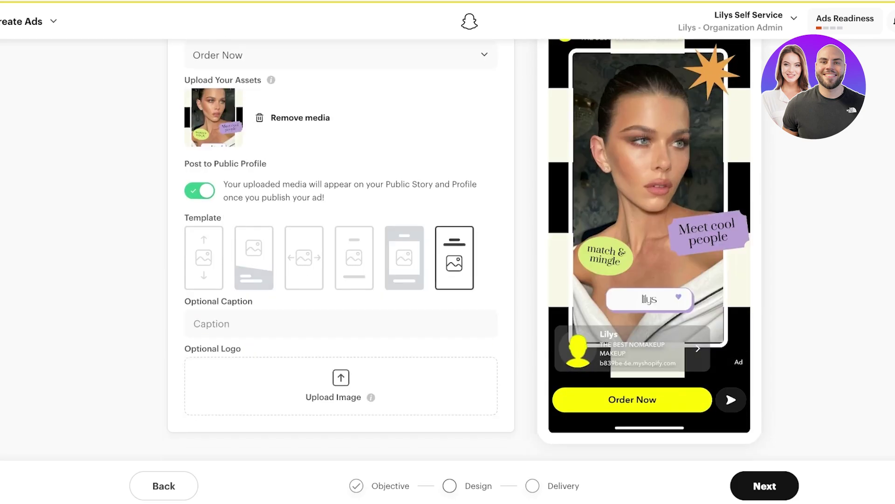
pyautogui.click(203, 258)
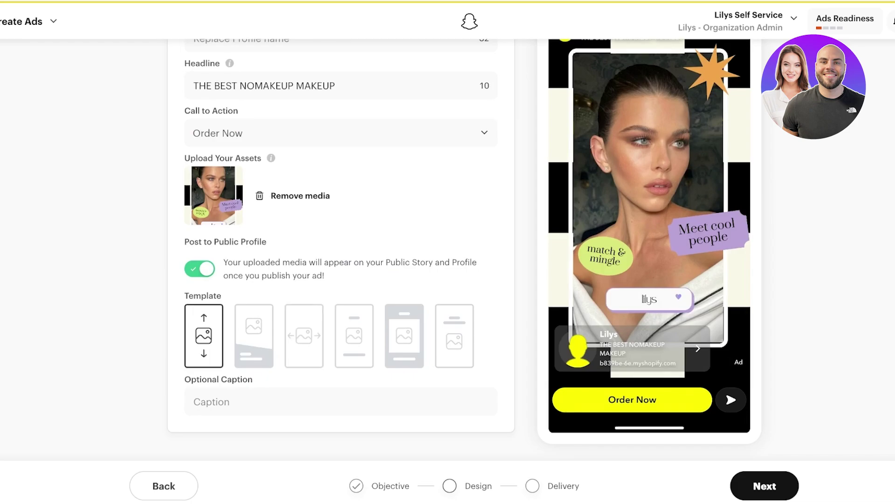
pyautogui.click(764, 485)
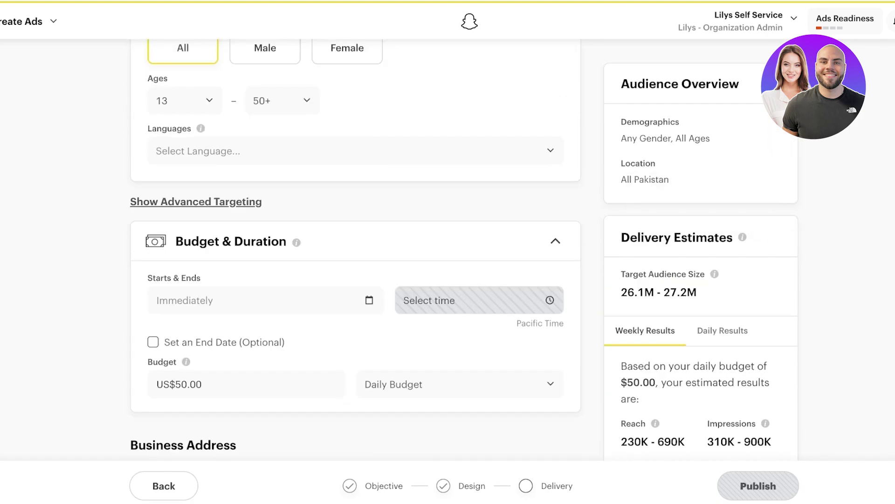
pyautogui.scroll(-3, 354, 247)
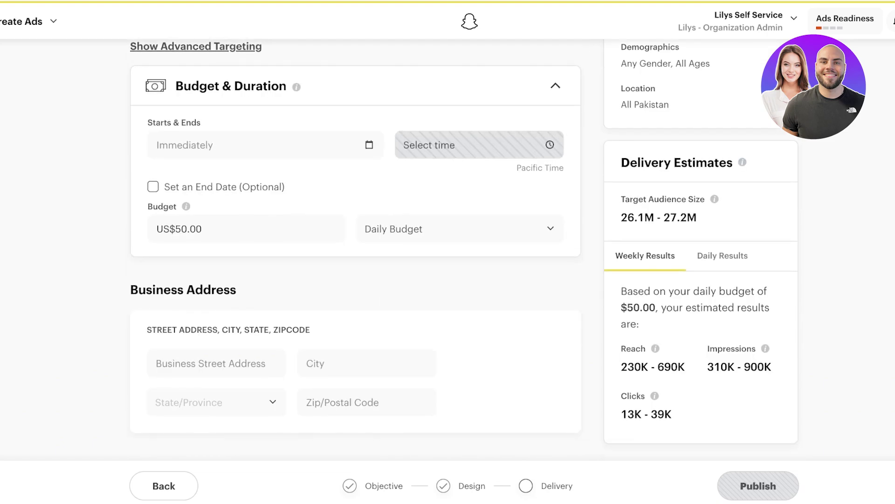
pyautogui.scroll(1, 354, 248)
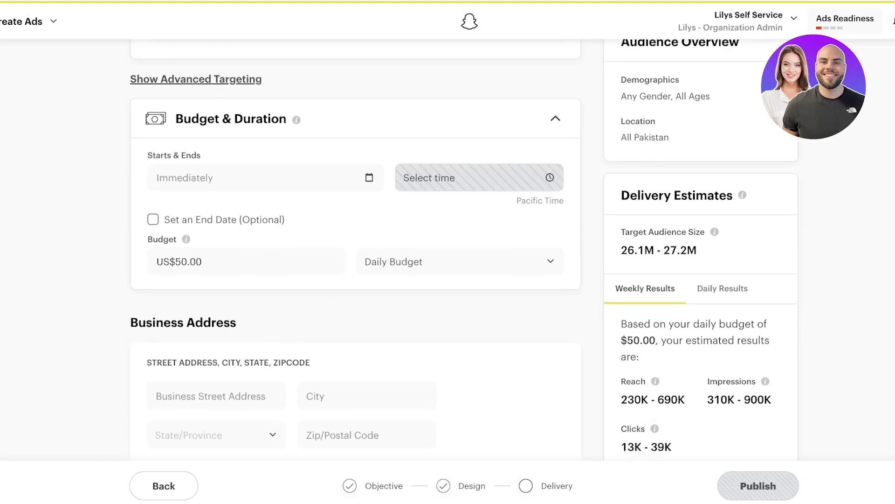
pyautogui.scroll(6, 354, 247)
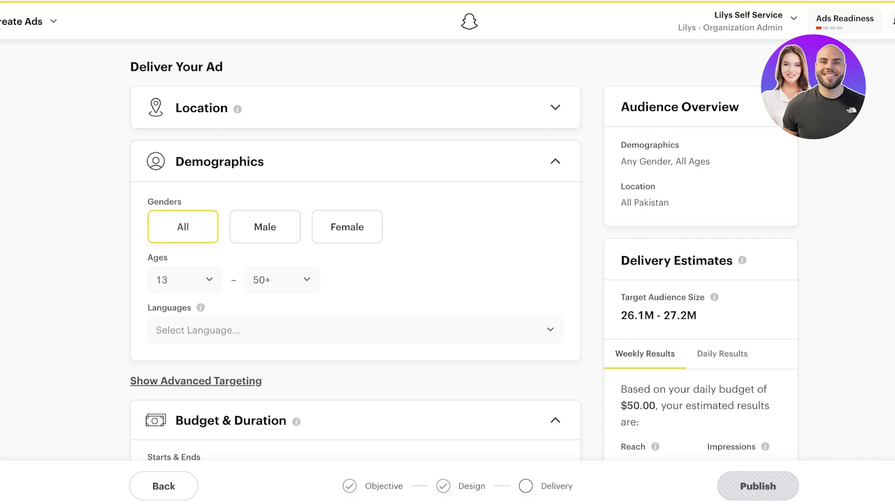